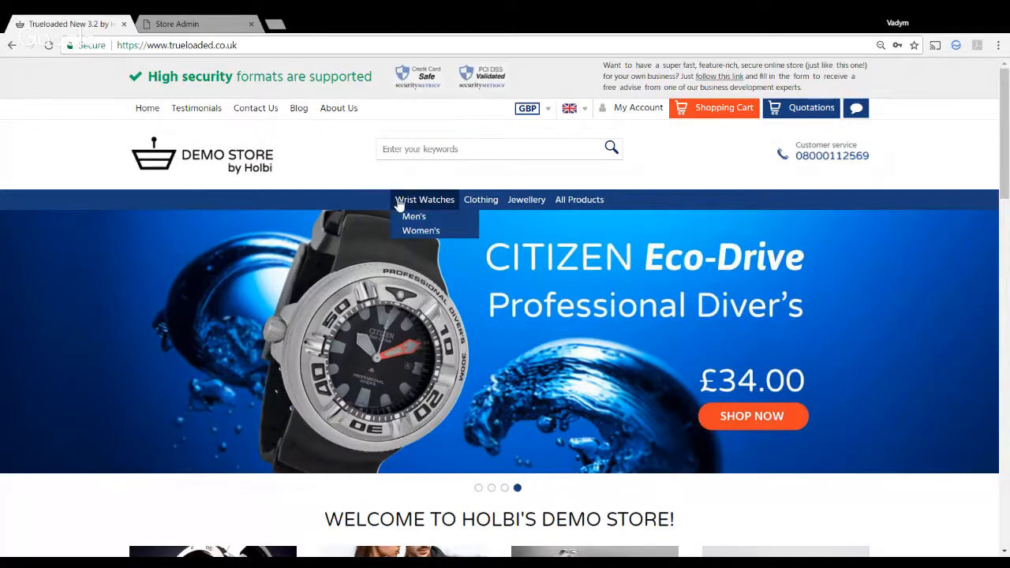
Examine the category navigation, header links and rest of the demo store's home page.
mouse_move(478, 198)
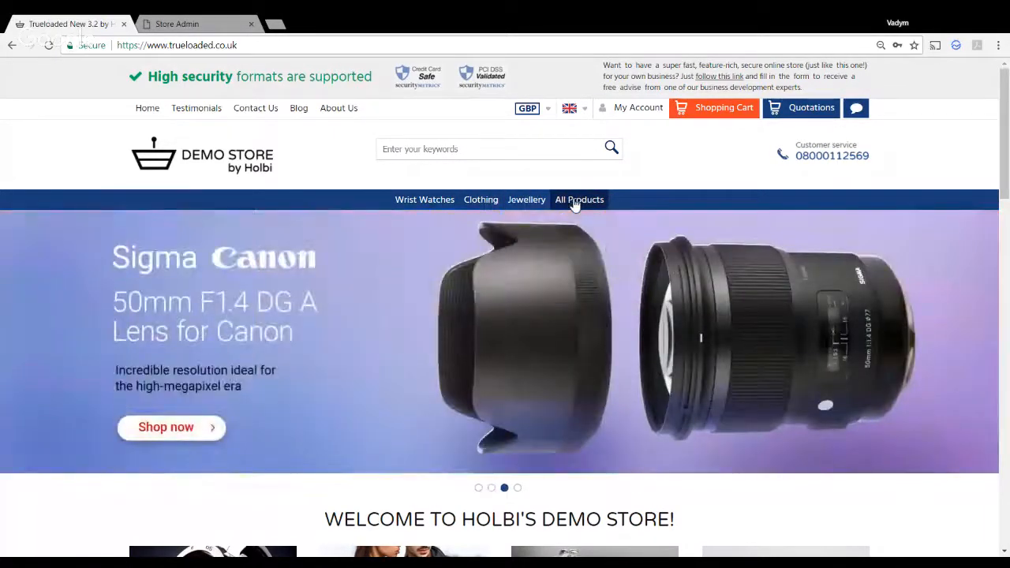
mouse_move(445, 210)
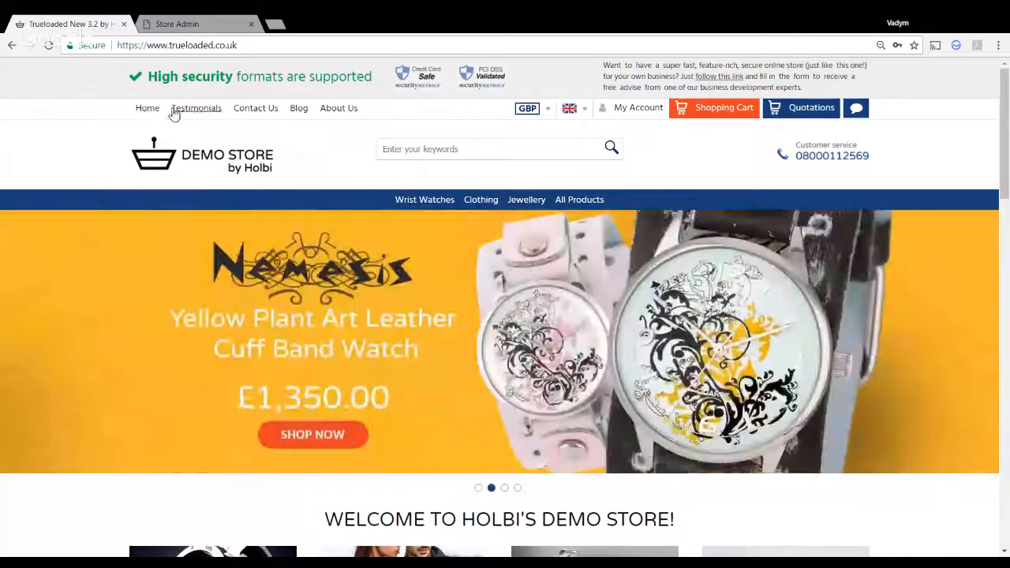
scroll(326, 114, "down", 20)
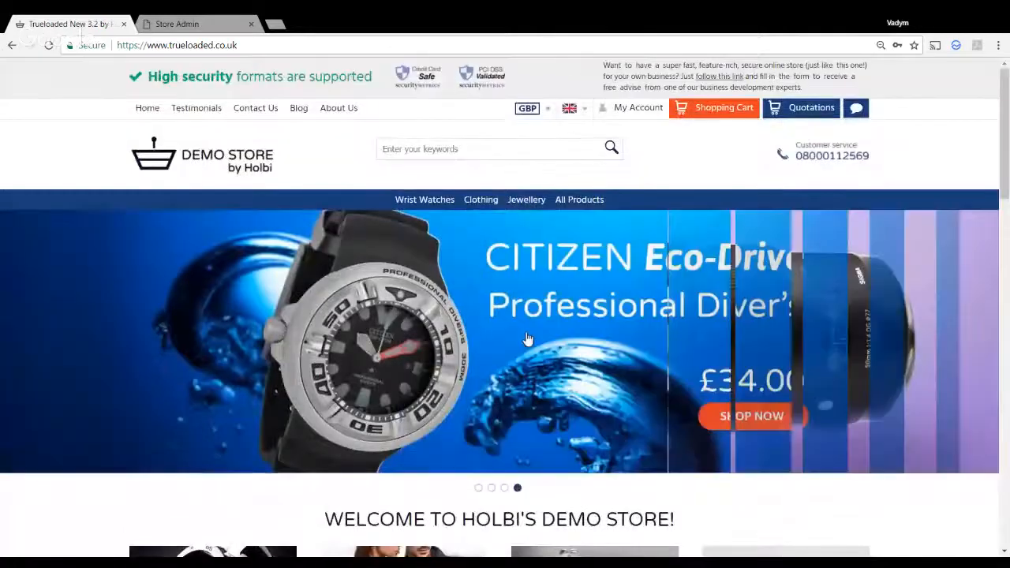
mouse_move(433, 211)
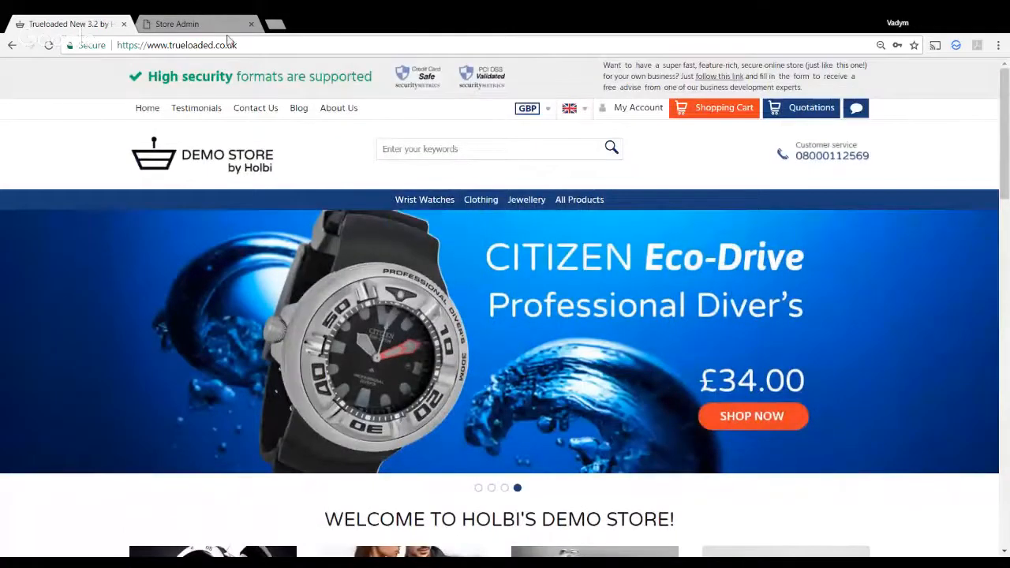
Switch to Store Admin and open the Menus page under Design and CMS.
left_click(189, 25)
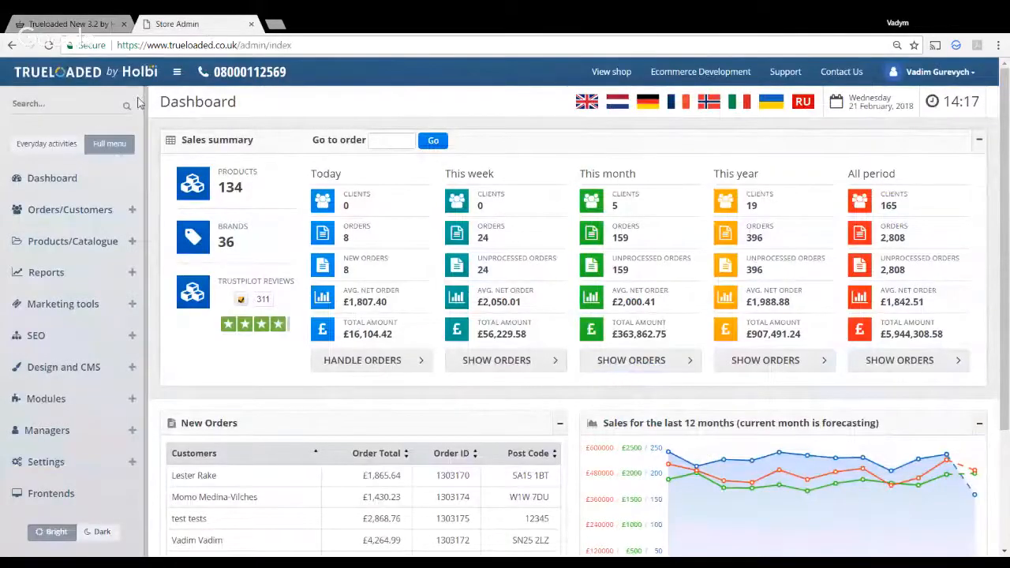
left_click(80, 374)
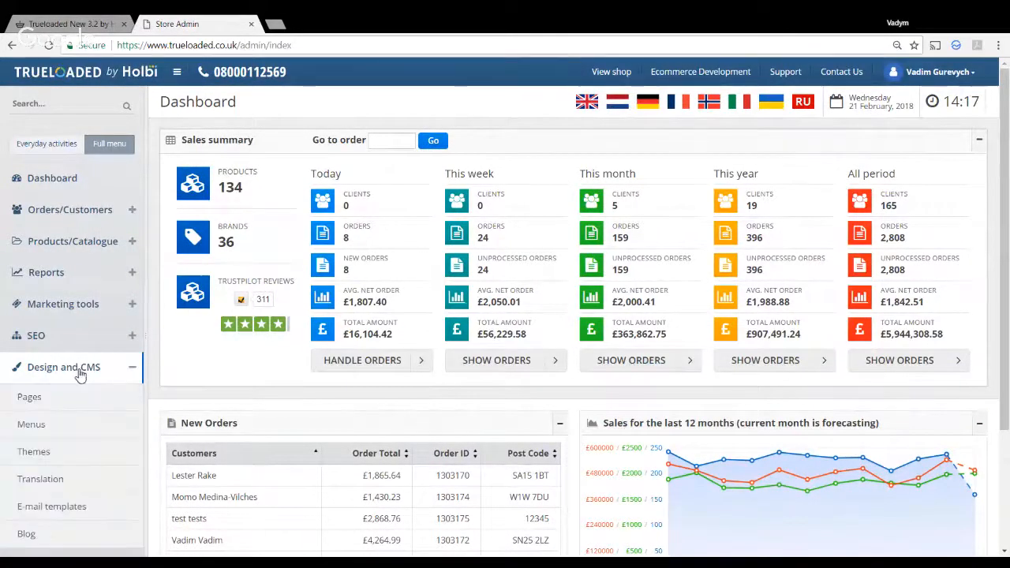
left_click(57, 428)
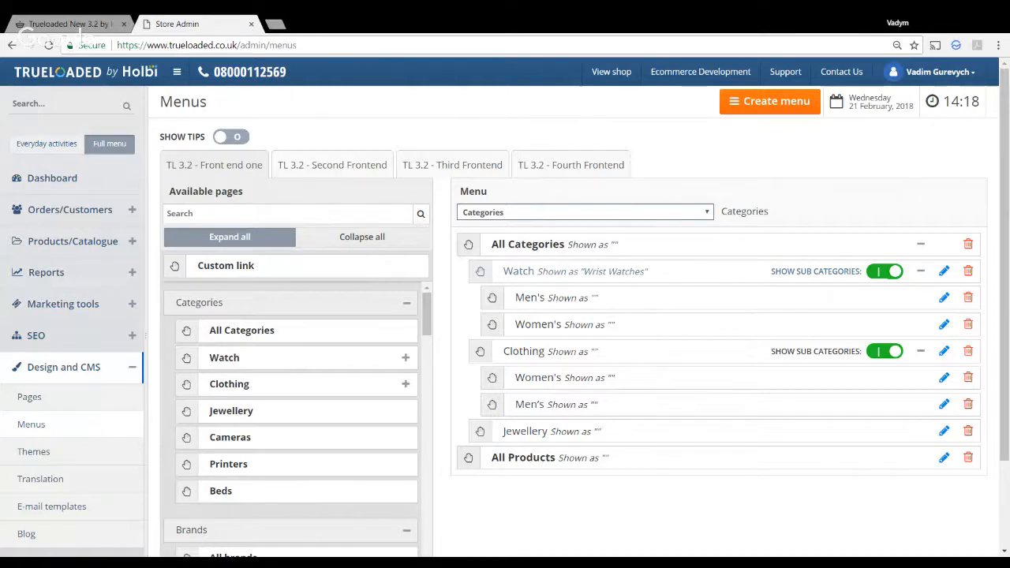
Clear the custom English title of the Watch item in the Categories menu and save the menu.
left_click(945, 273)
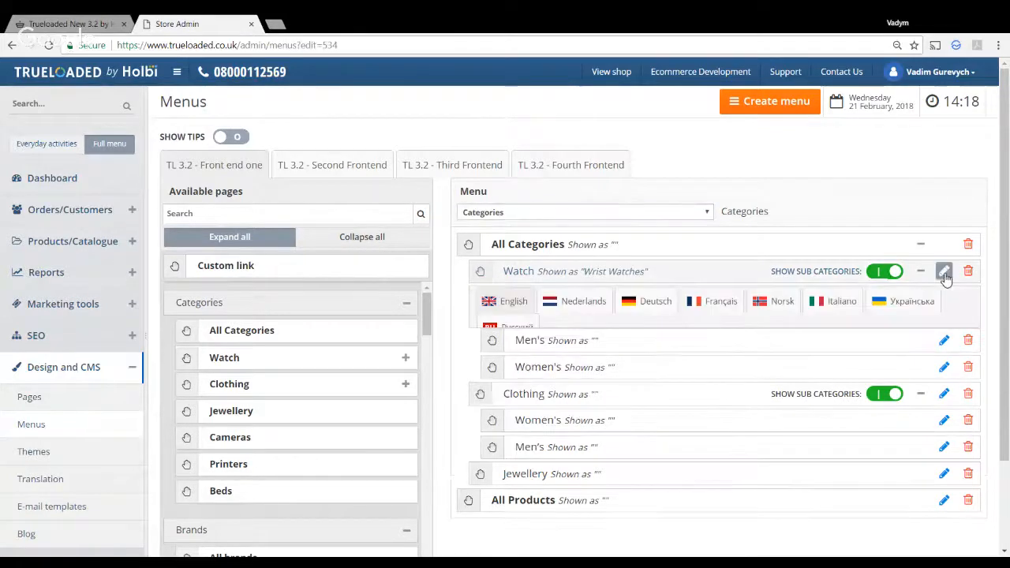
left_click_drag(541, 385, 478, 388)
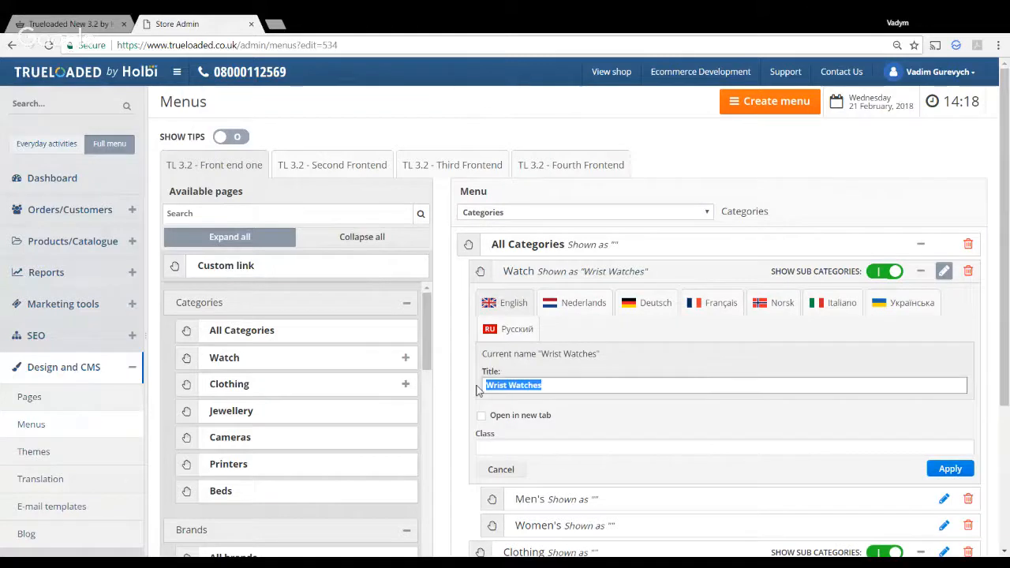
key("BackSpace")
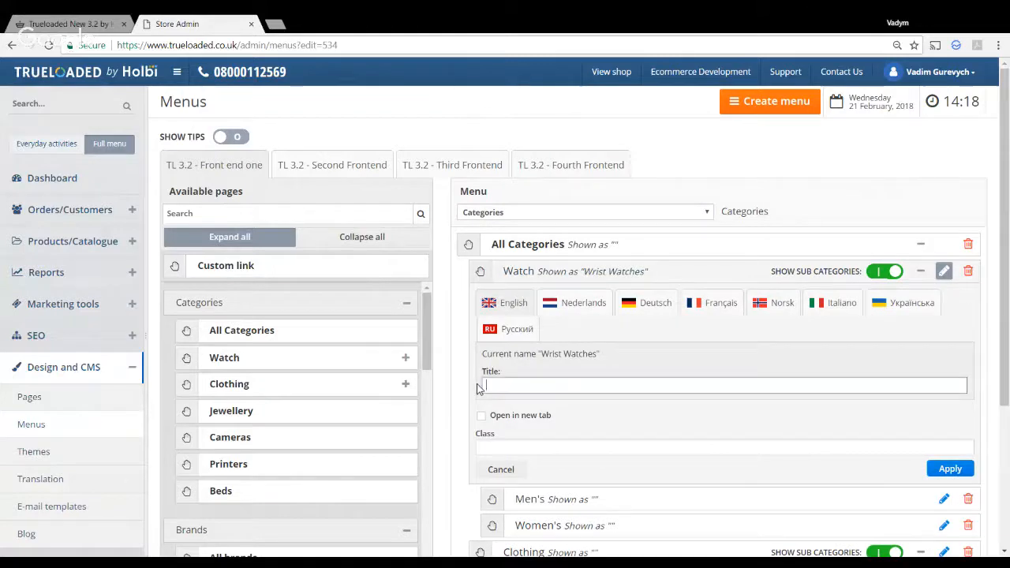
left_click(944, 474)
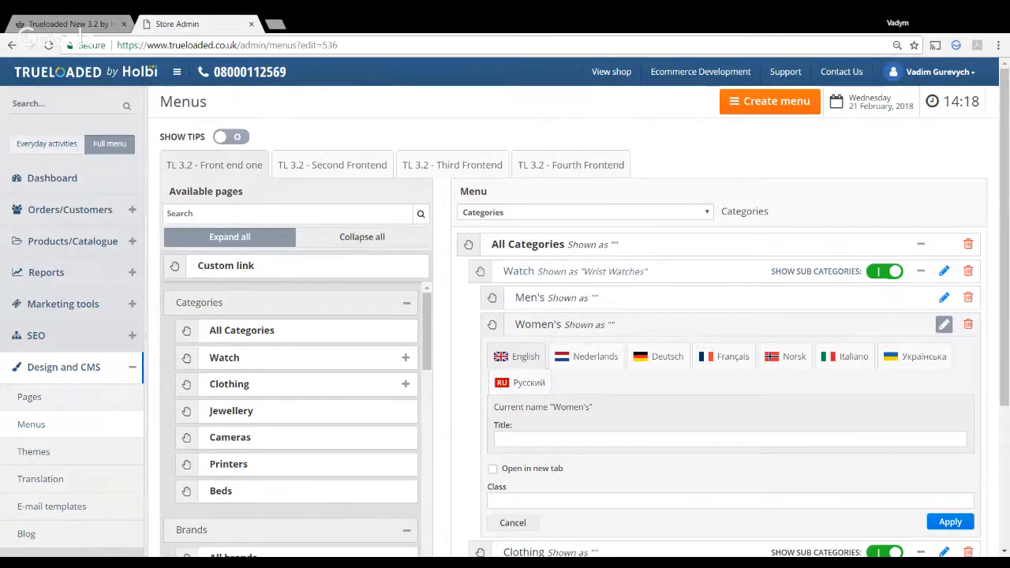
scroll(580, 316, "down", 2)
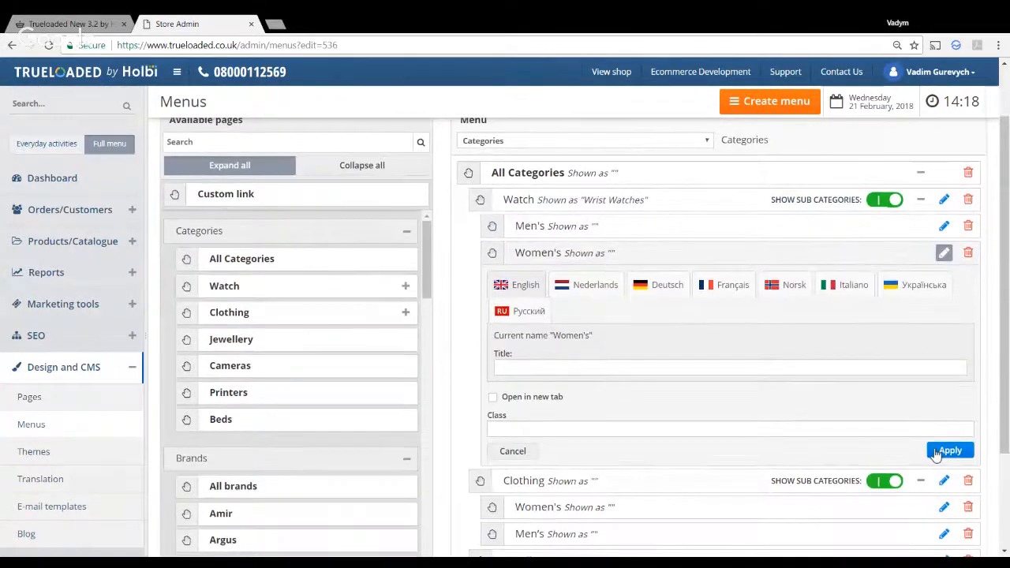
left_click(943, 452)
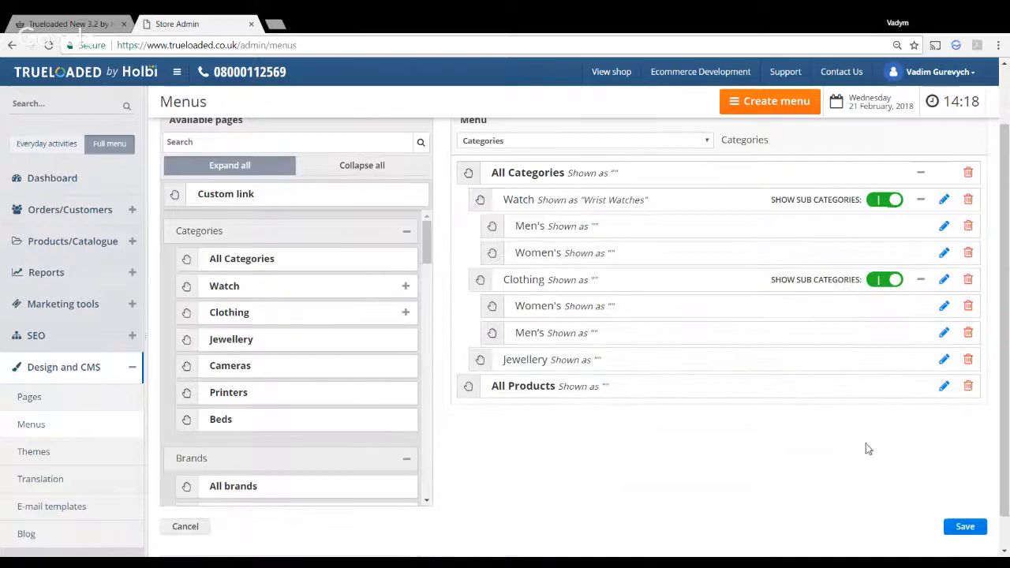
left_click(967, 530)
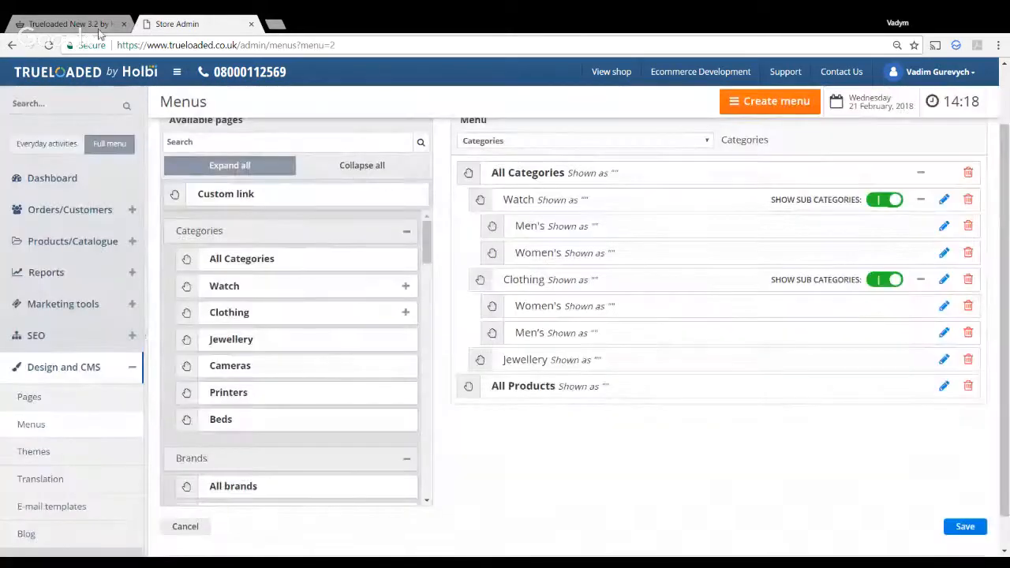
Switch to the storefront and reload it to check the watch category's name in the navigation.
left_click(94, 24)
mouse_move(444, 210)
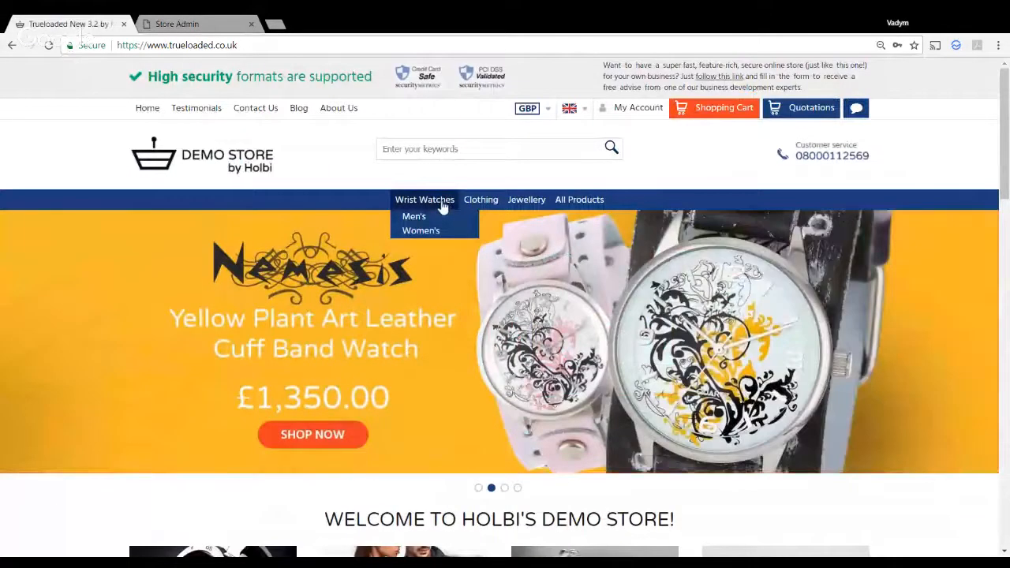
key("F5")
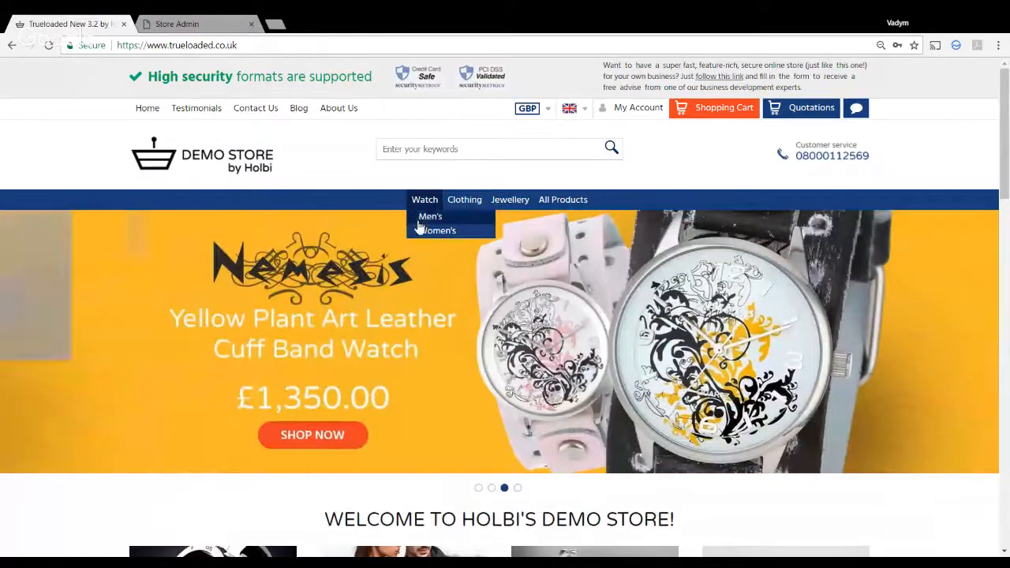
In Store Admin, move Women's above Men's under Watch, save the menu, and reload the storefront to check the order.
left_click(210, 23)
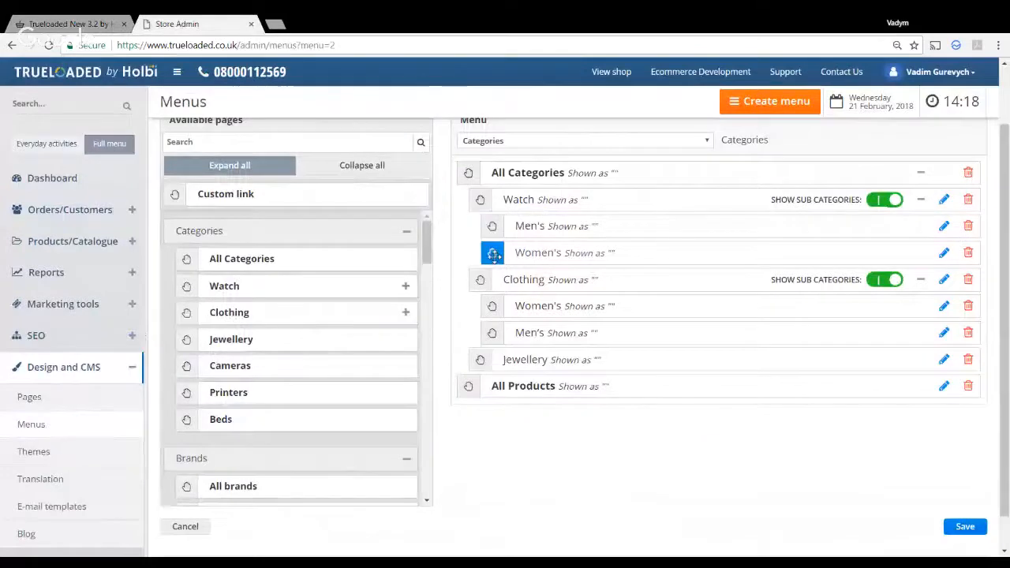
left_click_drag(493, 253, 492, 225)
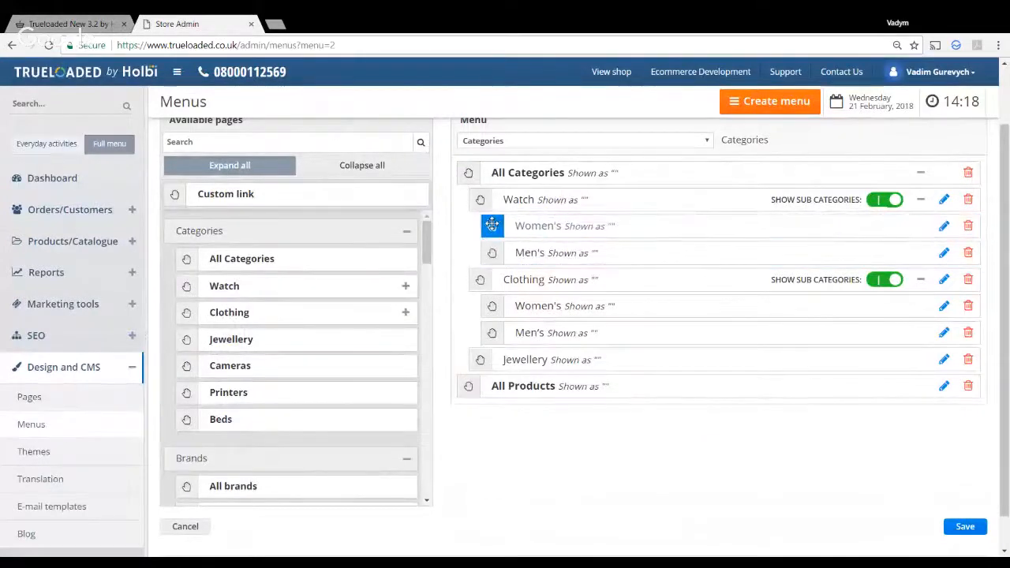
left_click(964, 526)
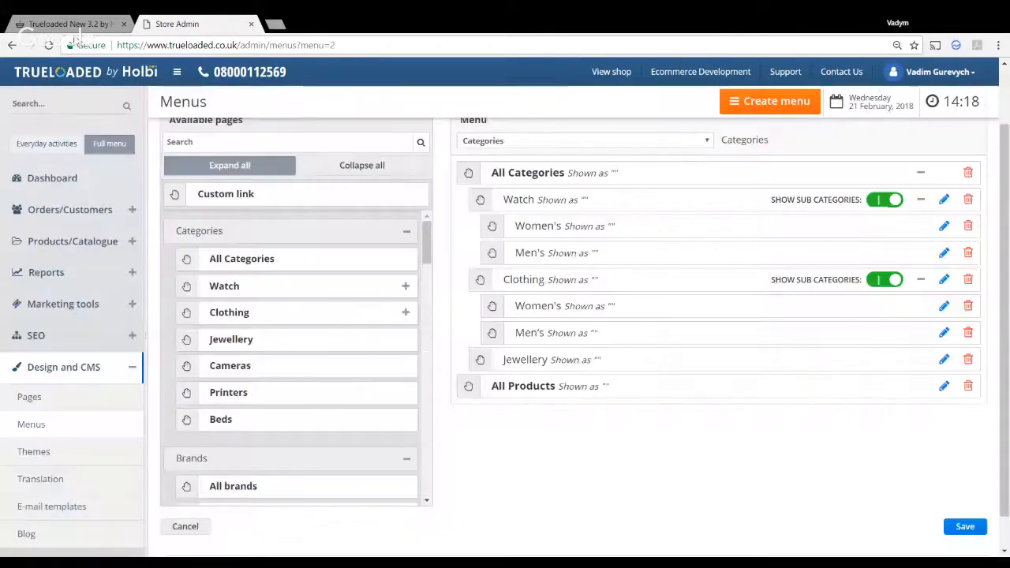
left_click(71, 25)
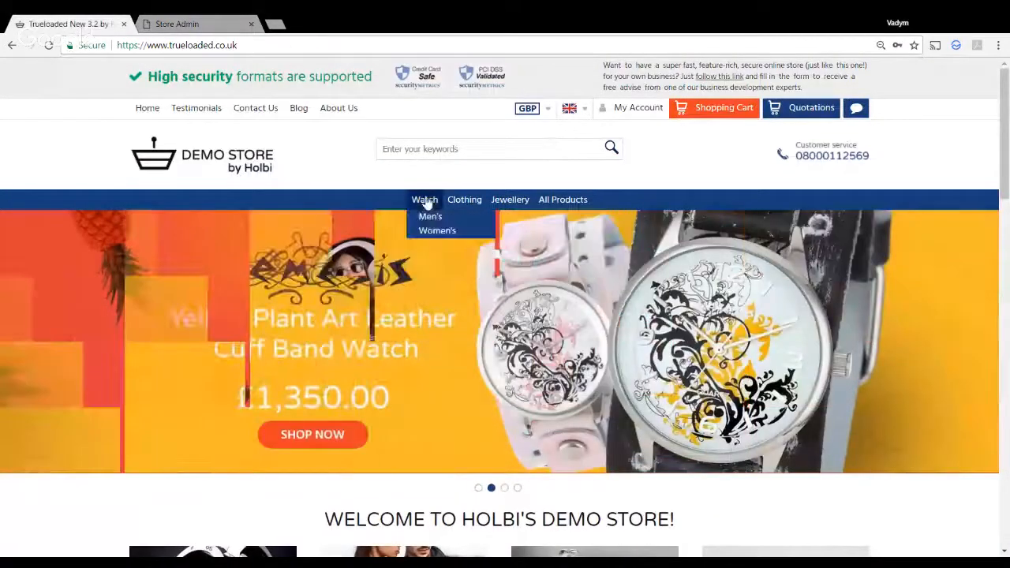
key("F5")
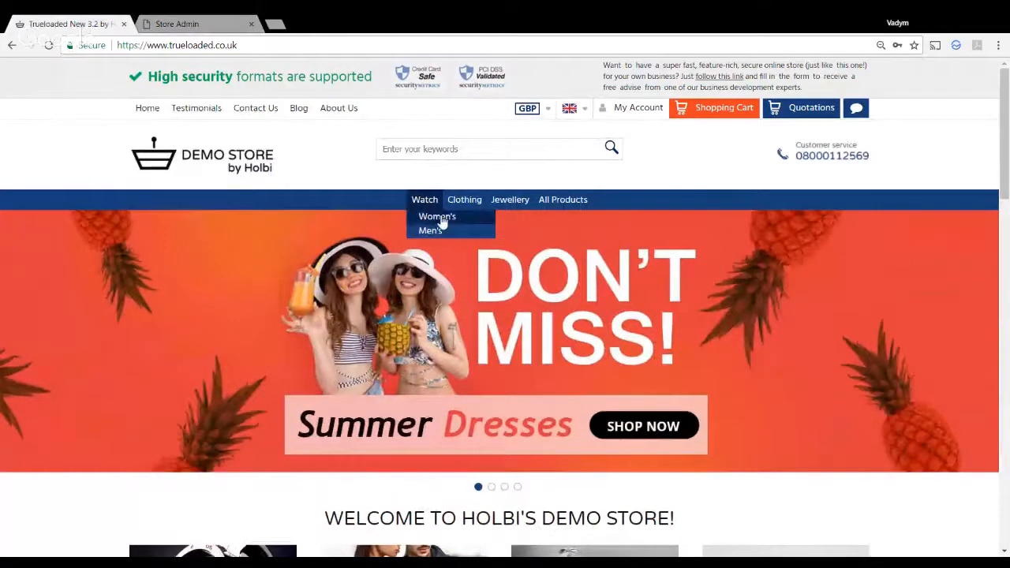
Load the Header menu in the Store Admin menu editor and compare it with the storefront's header links.
left_click(201, 23)
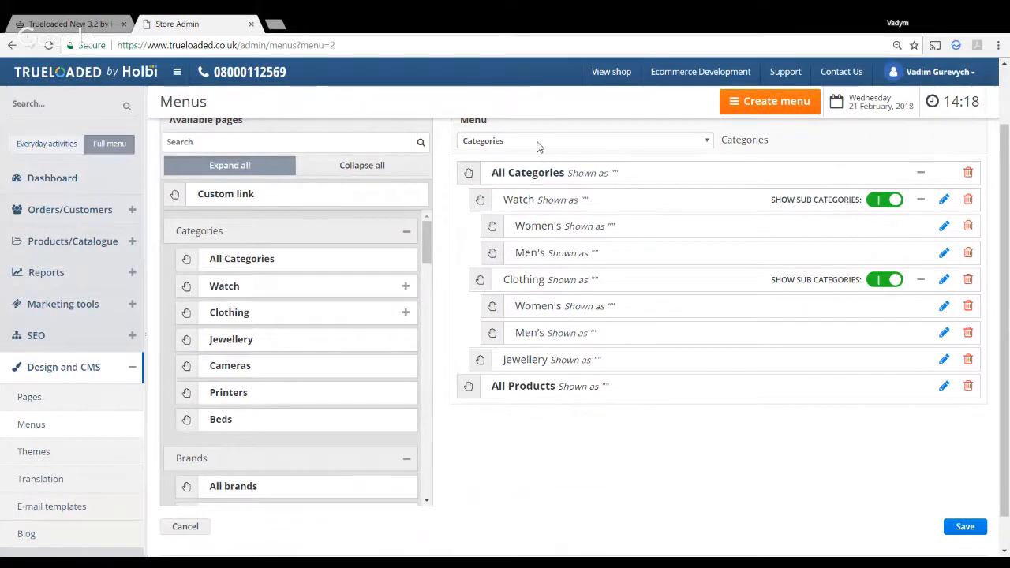
left_click(532, 180)
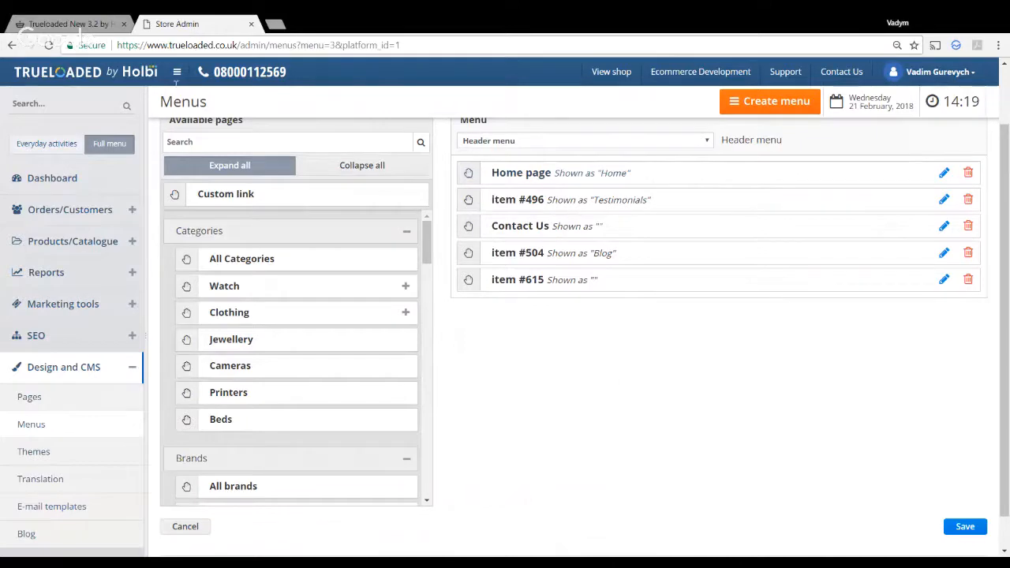
left_click(77, 26)
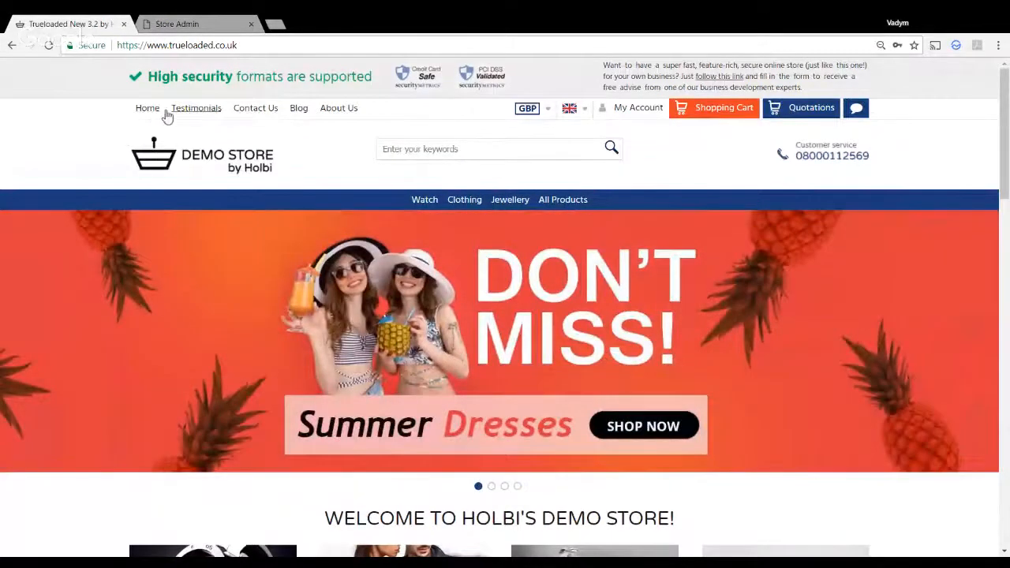
In Store Admin, move Home page below the Testimonials item, save the Header menu, and reload the storefront's home page.
left_click(166, 24)
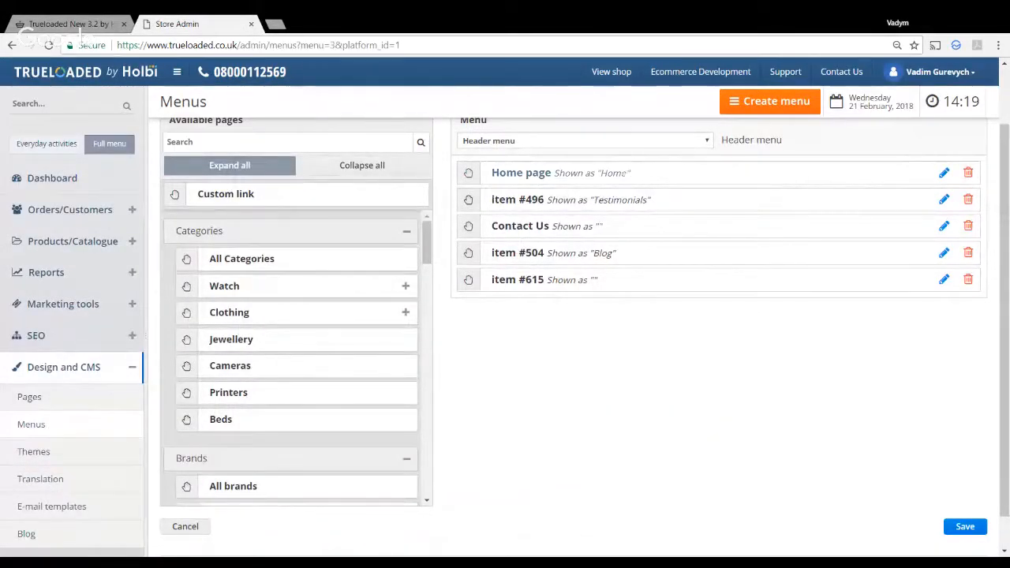
left_click_drag(469, 172, 469, 199)
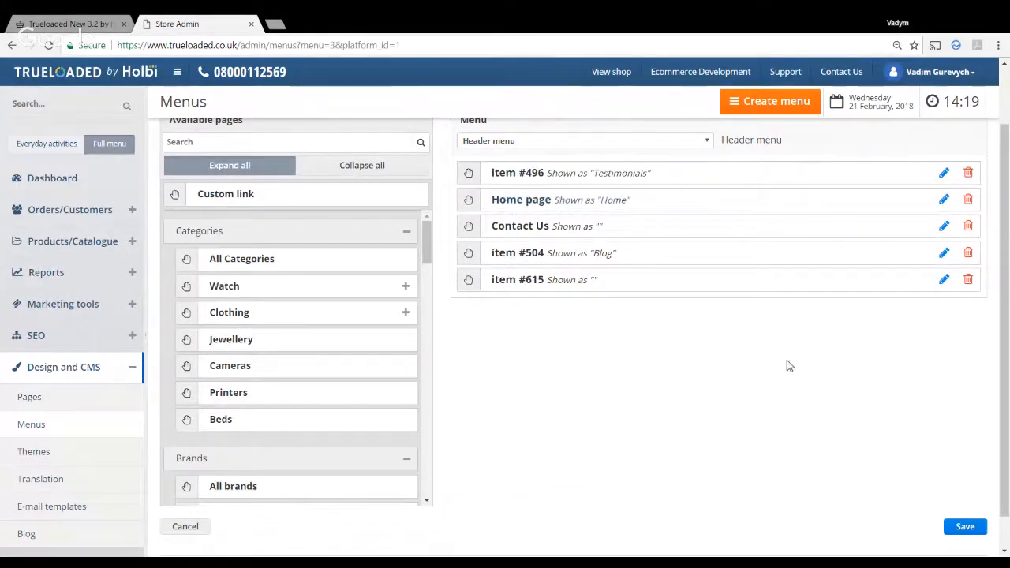
left_click(965, 526)
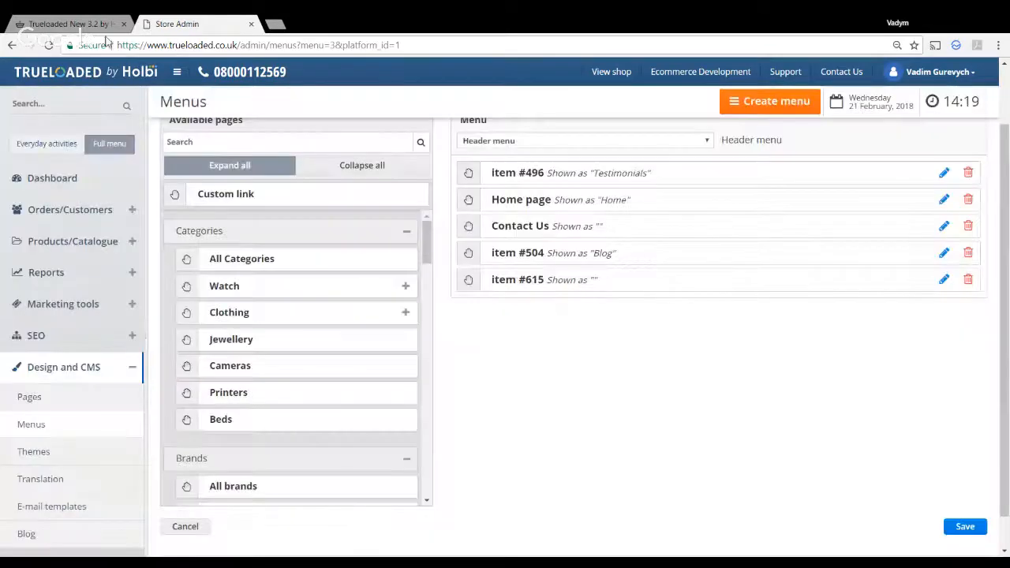
left_click(71, 23)
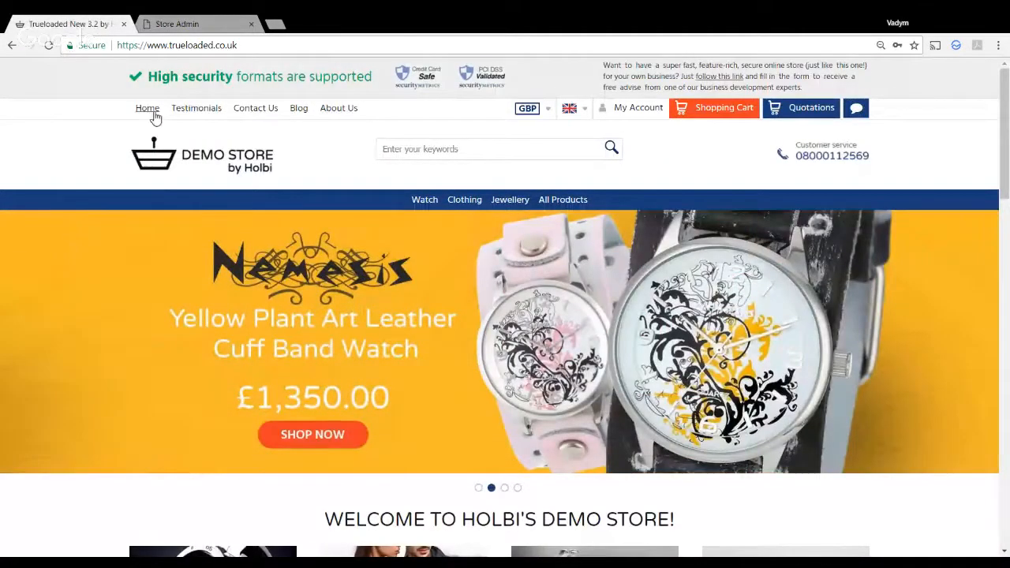
left_click(156, 117)
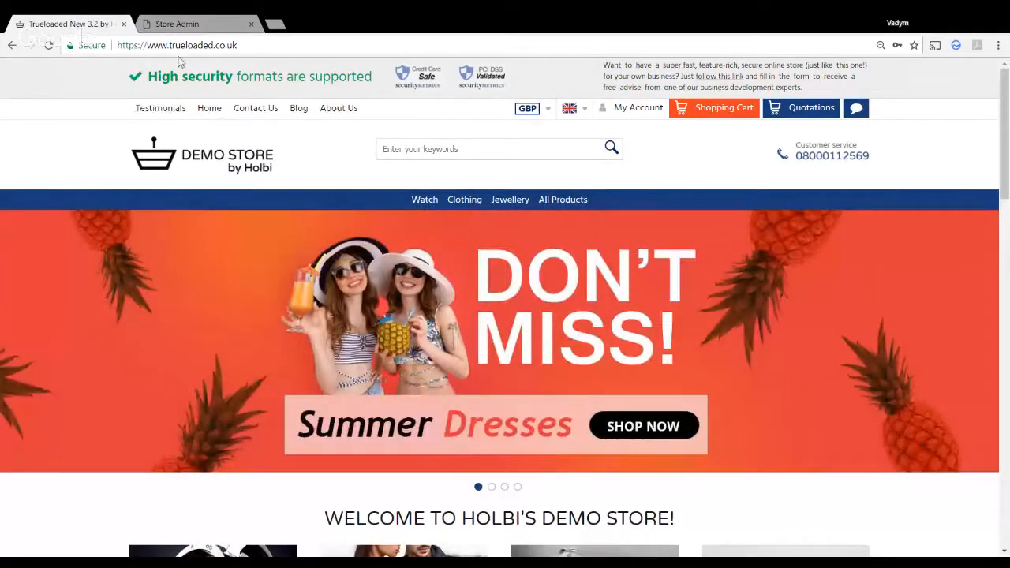
In Store Admin, set the Testimonials item's English title to "Customer Testimonials" and save the Header menu.
left_click(192, 24)
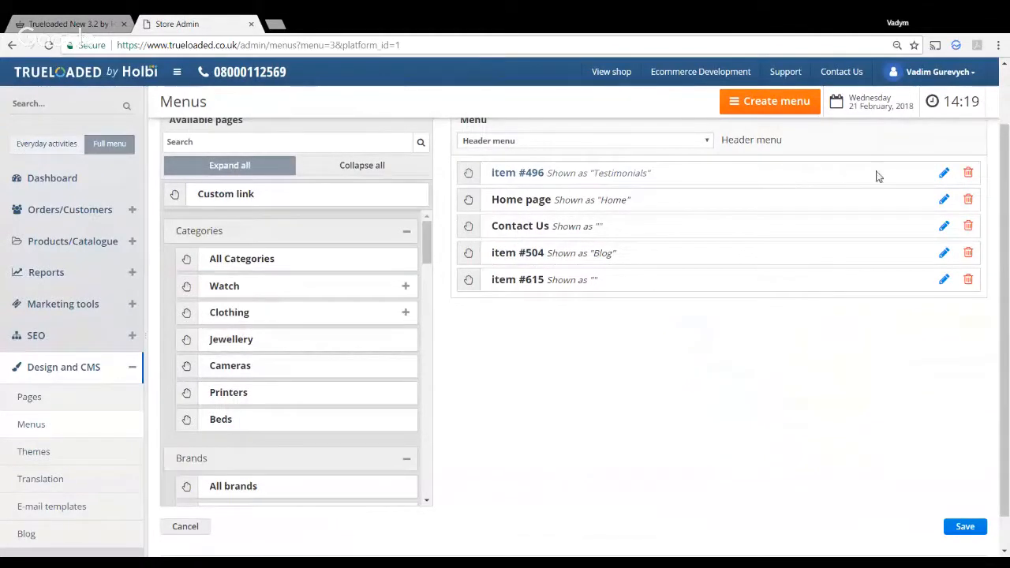
left_click(944, 175)
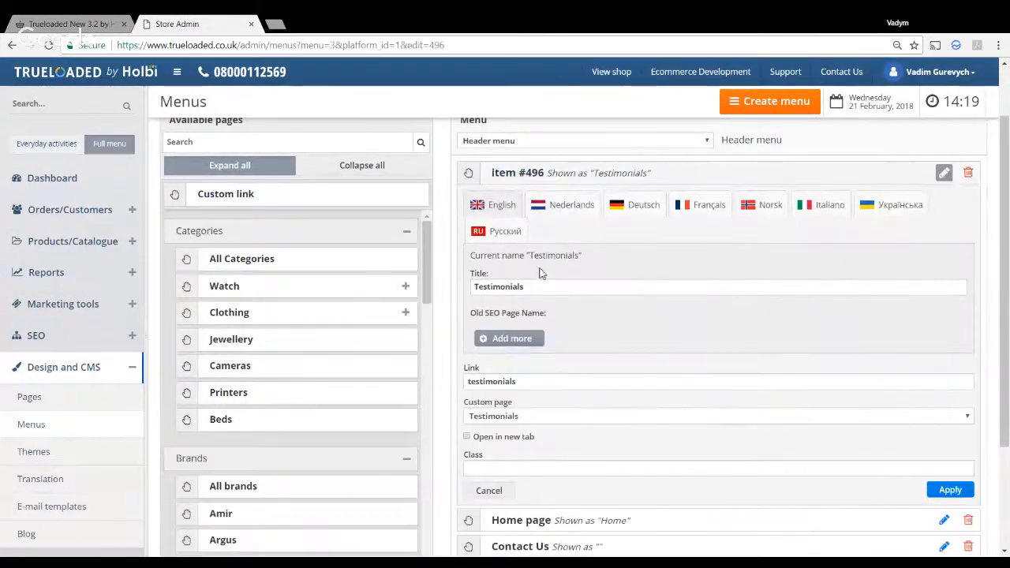
left_click(475, 288)
type("Cu")
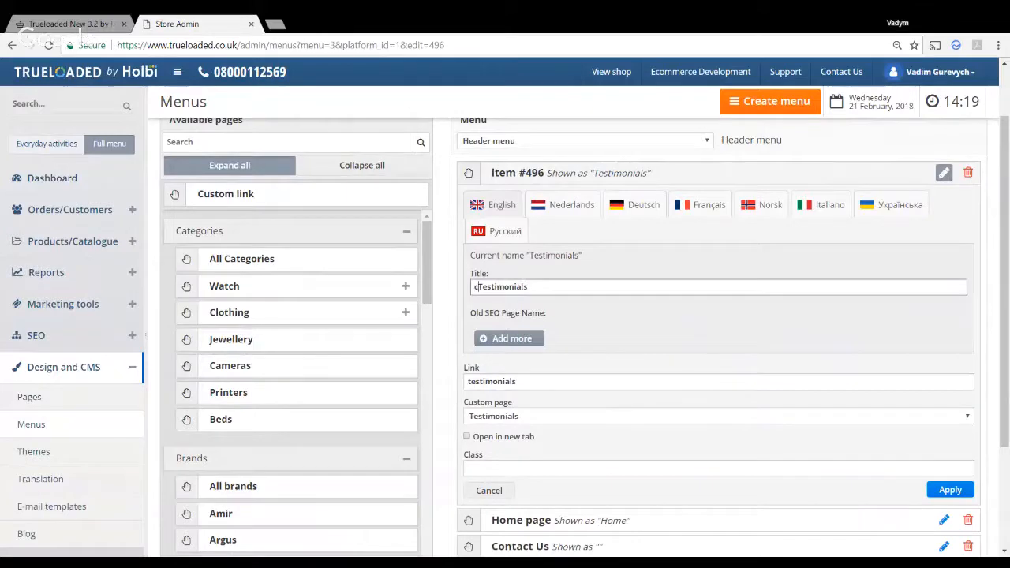
type("stomer")
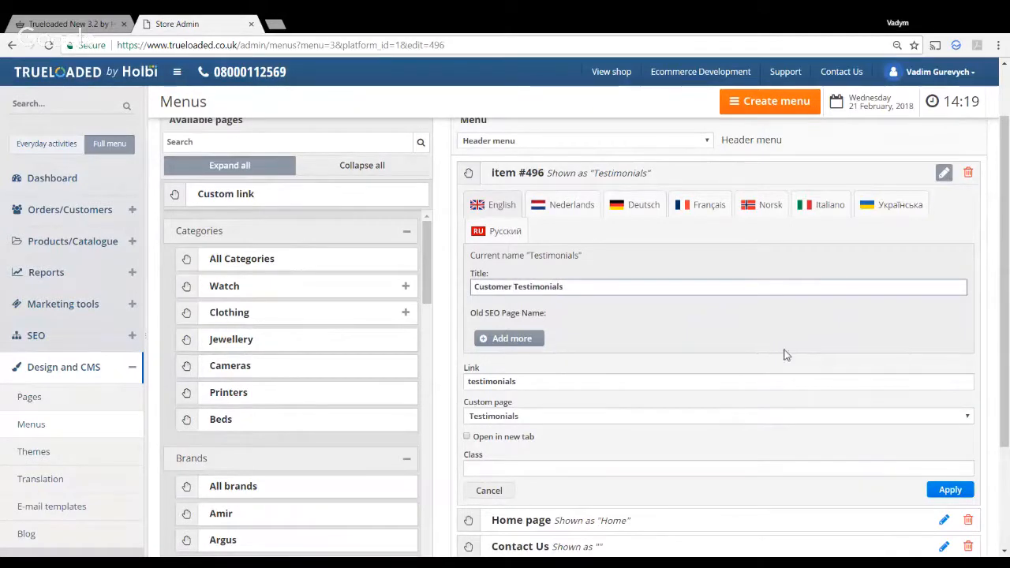
scroll(797, 360, "down", 1)
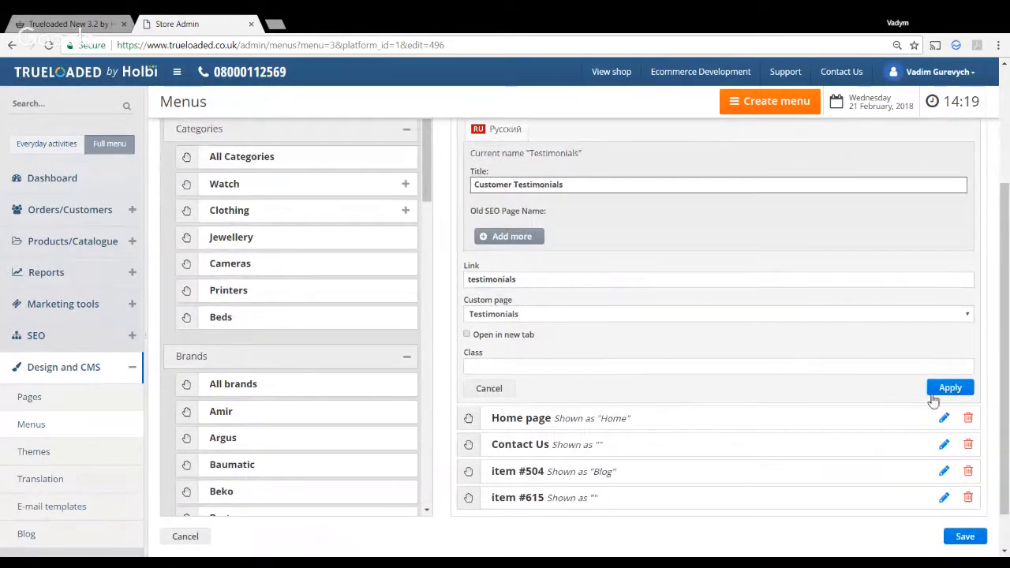
left_click(935, 392)
left_click(964, 489)
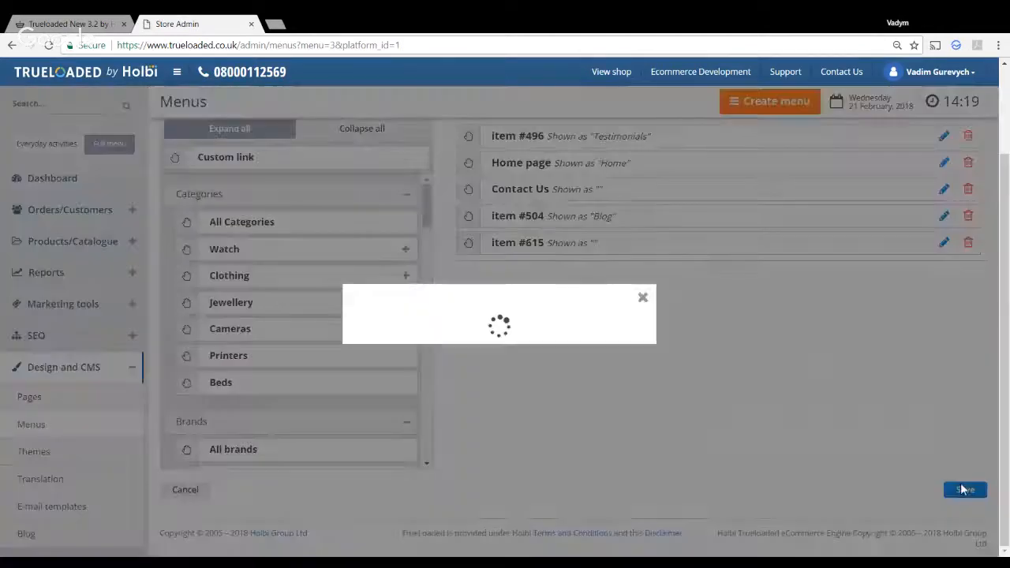
On the storefront, open the Customer Testimonials page from the header links and return to the home page.
left_click(33, 22)
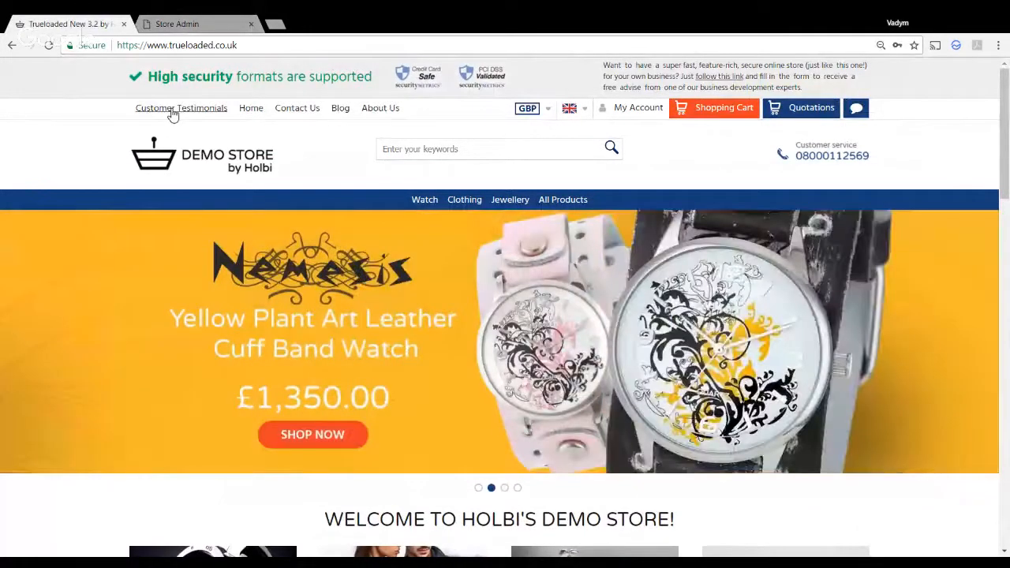
left_click(173, 110)
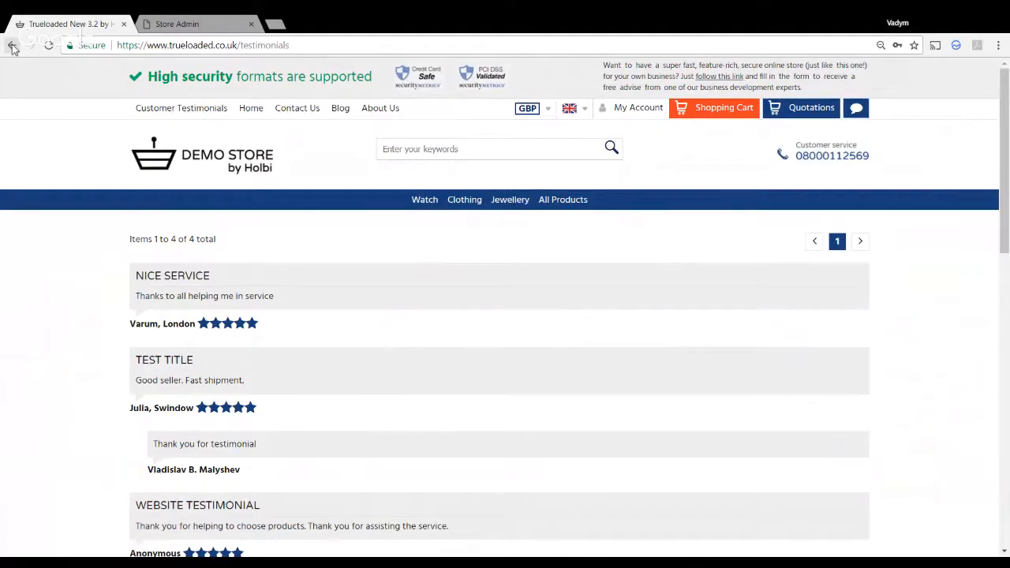
left_click(12, 46)
In Store Admin, move the Customer Testimonials item below Home page and save the Header menu.
left_click(190, 23)
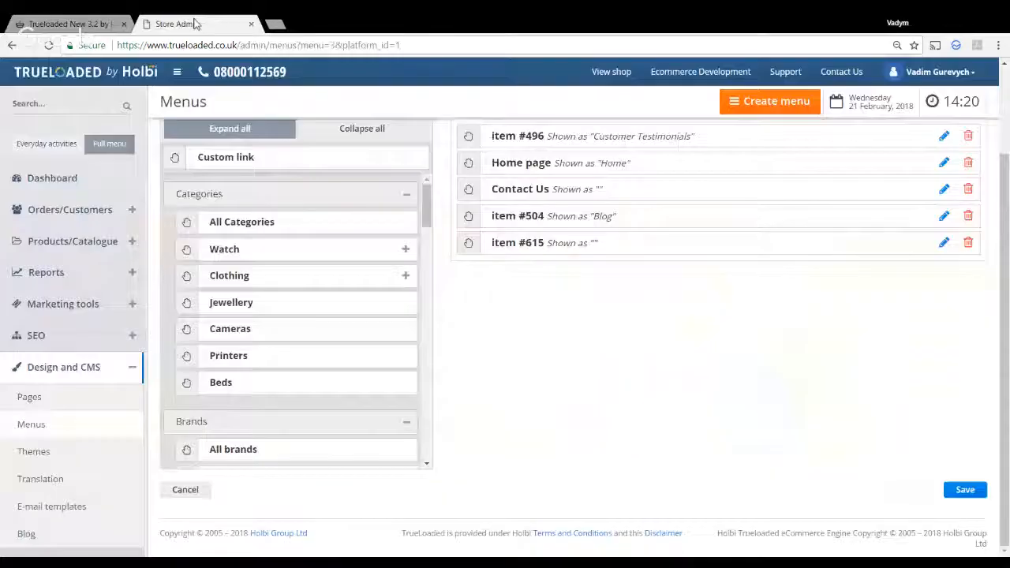
scroll(655, 255, "up", 2)
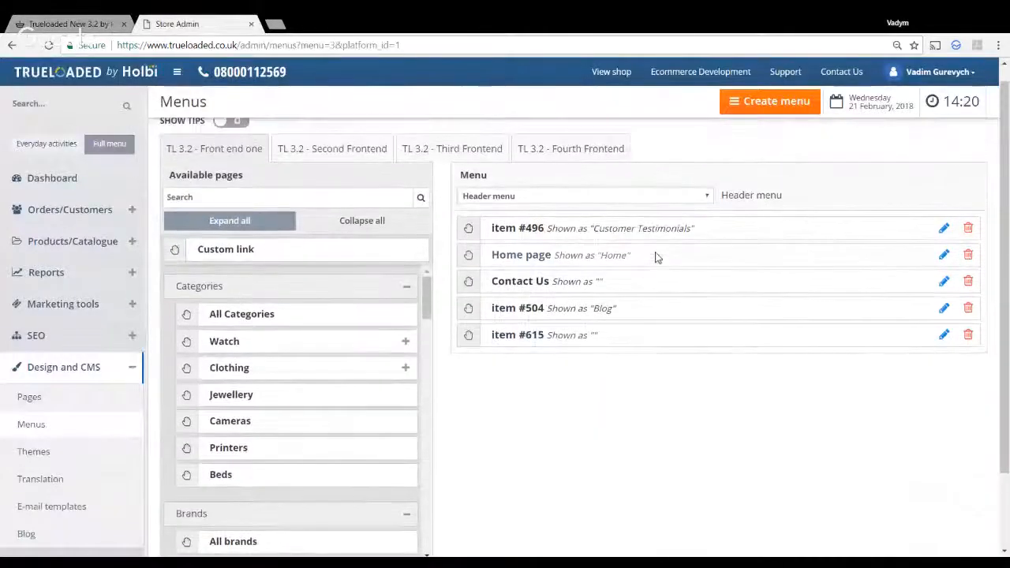
left_click_drag(468, 228, 468, 254)
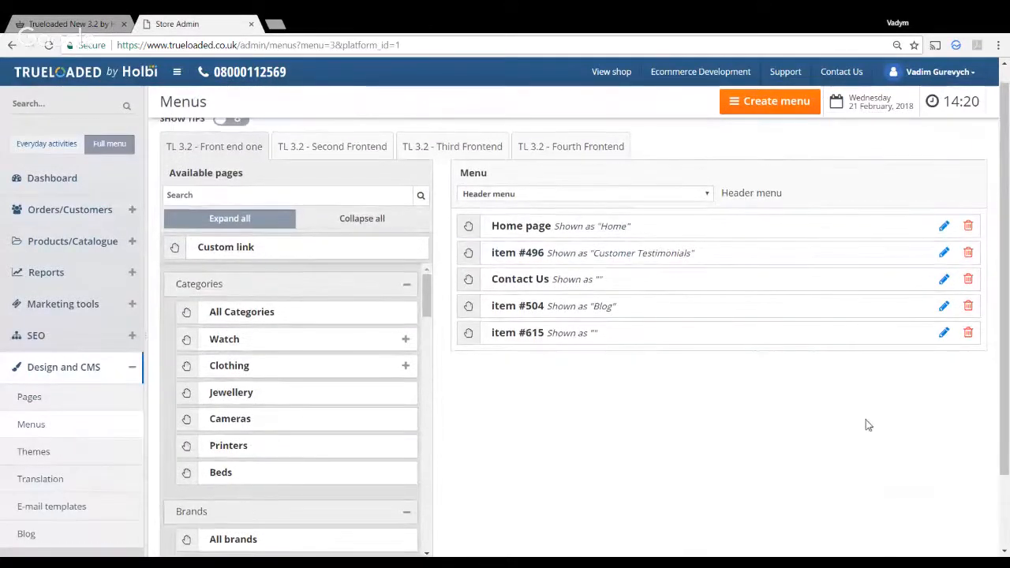
scroll(868, 431, "down", 2)
left_click(965, 490)
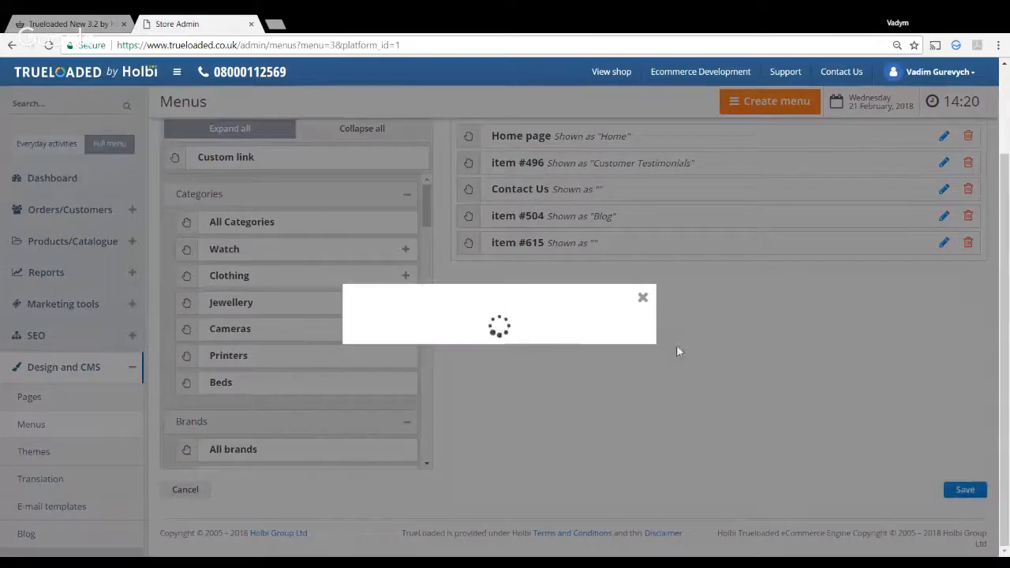
left_click(642, 298)
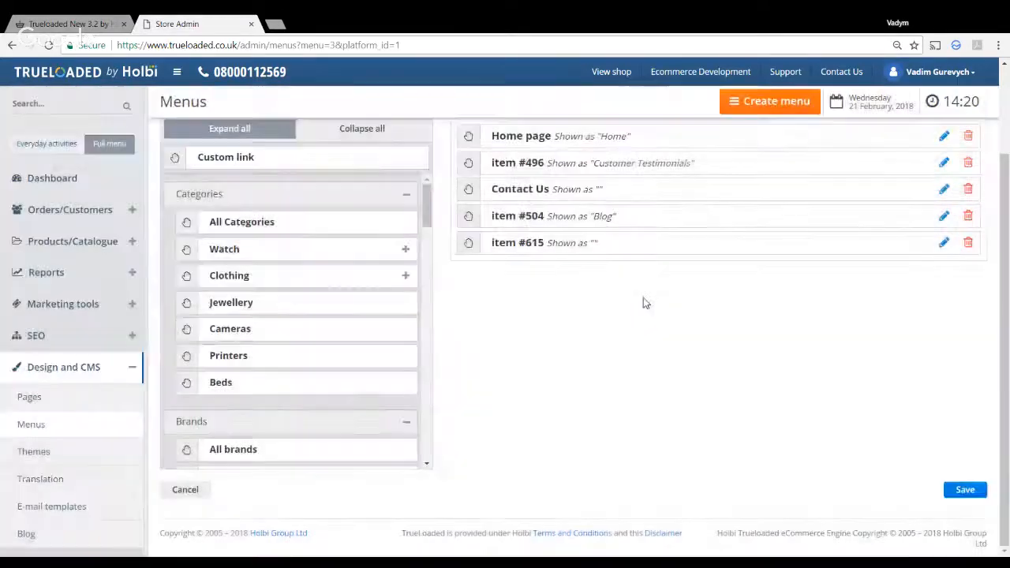
Collapse the Categories and Brands groups in the available pages.
scroll(481, 314, "up", 2)
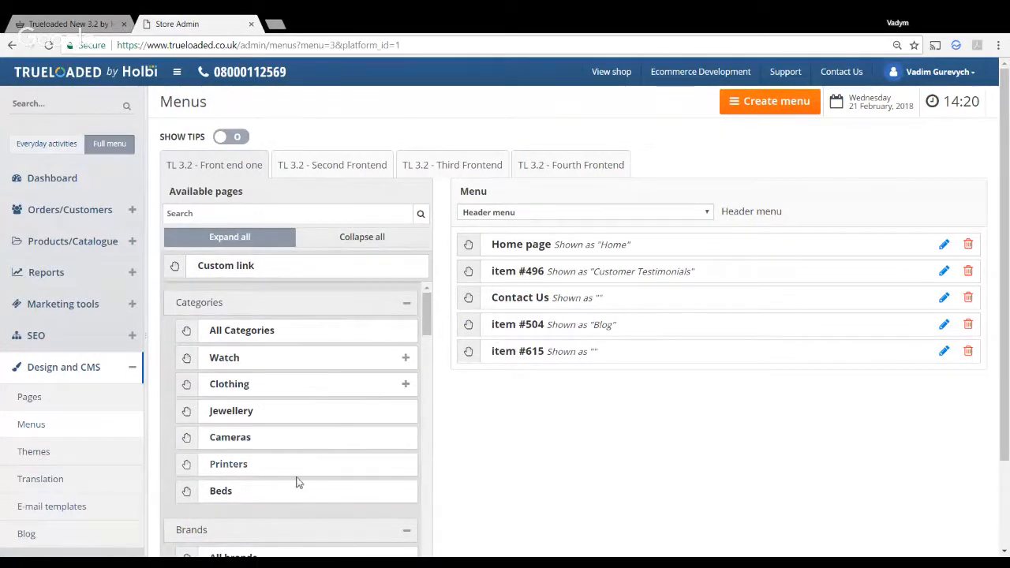
left_click(407, 307)
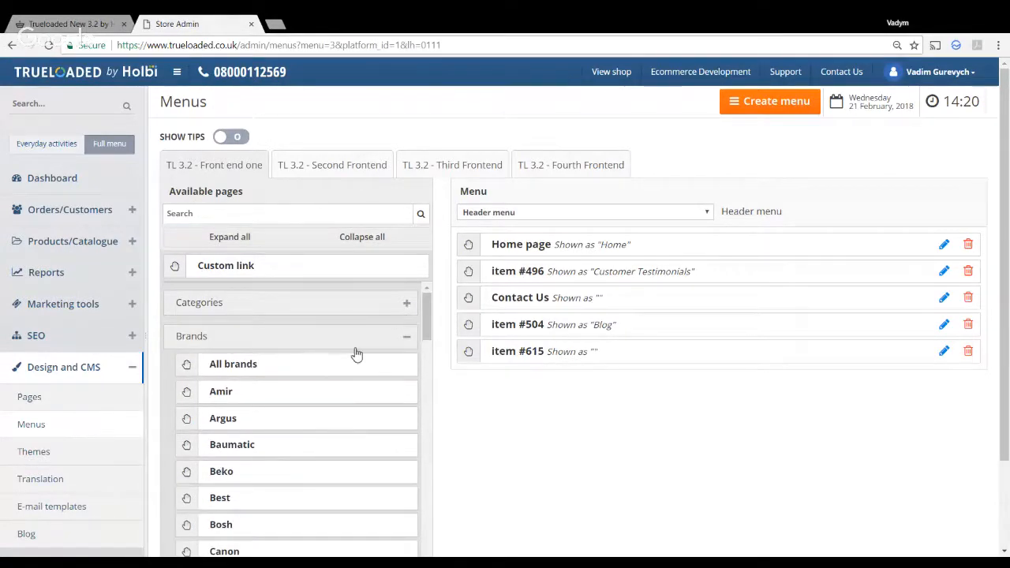
scroll(356, 353, "down", 1)
scroll(355, 354, "up", 1)
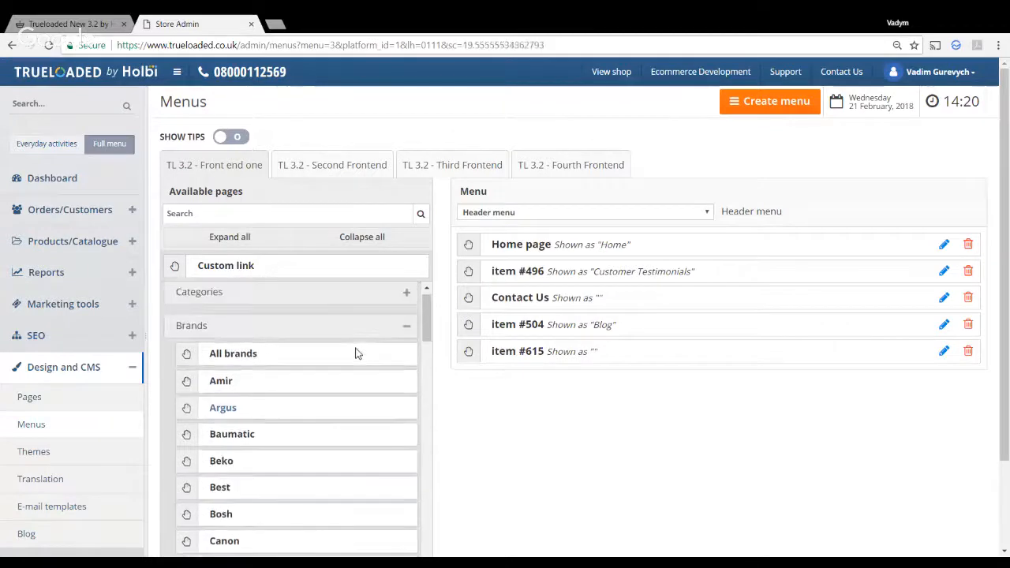
left_click(408, 336)
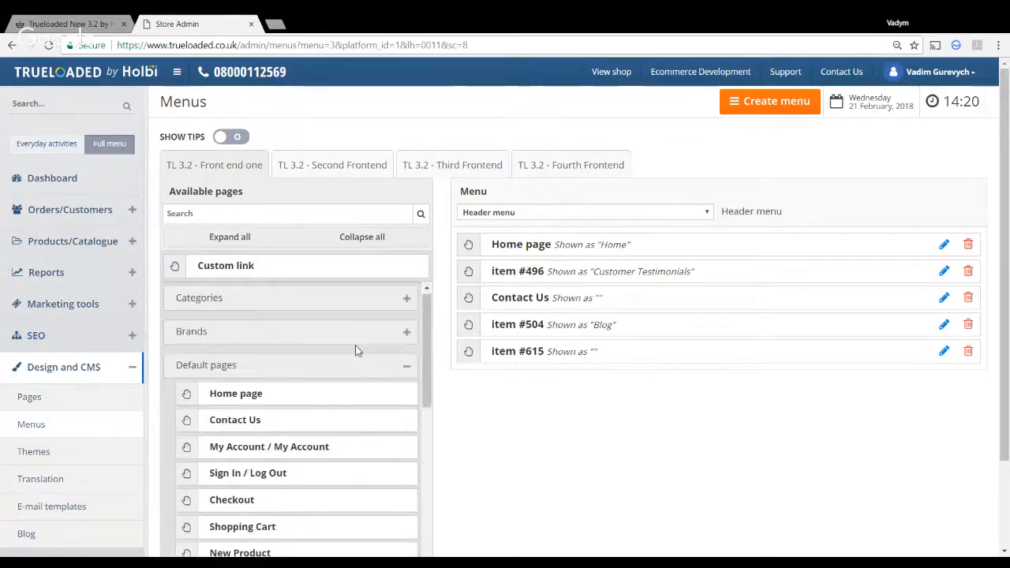
Add the Site map default page to the end of the Header menu, save it, and reload the storefront to check the header links.
scroll(355, 350, "down", 1)
scroll(356, 350, "down", 1)
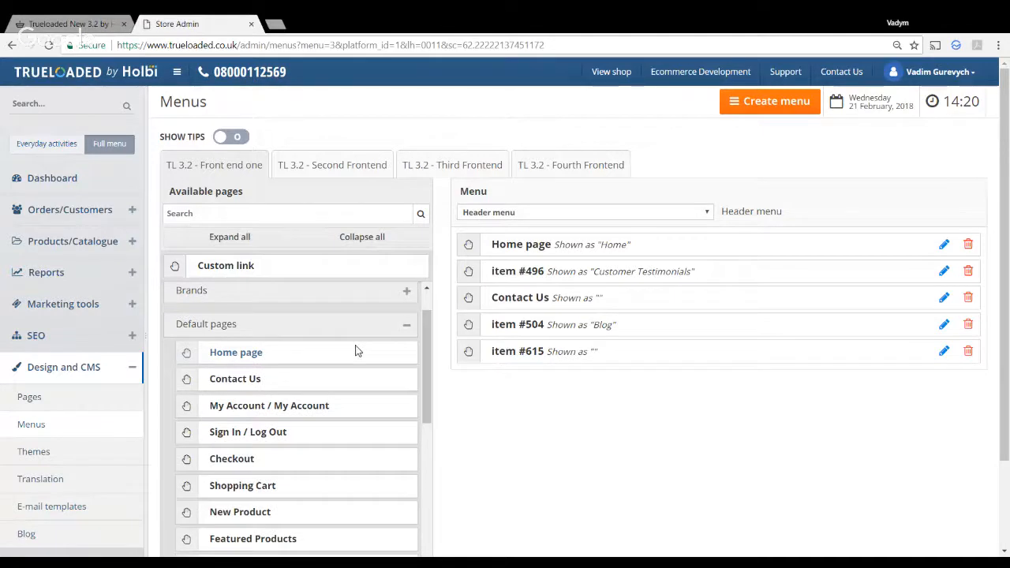
scroll(355, 350, "down", 1)
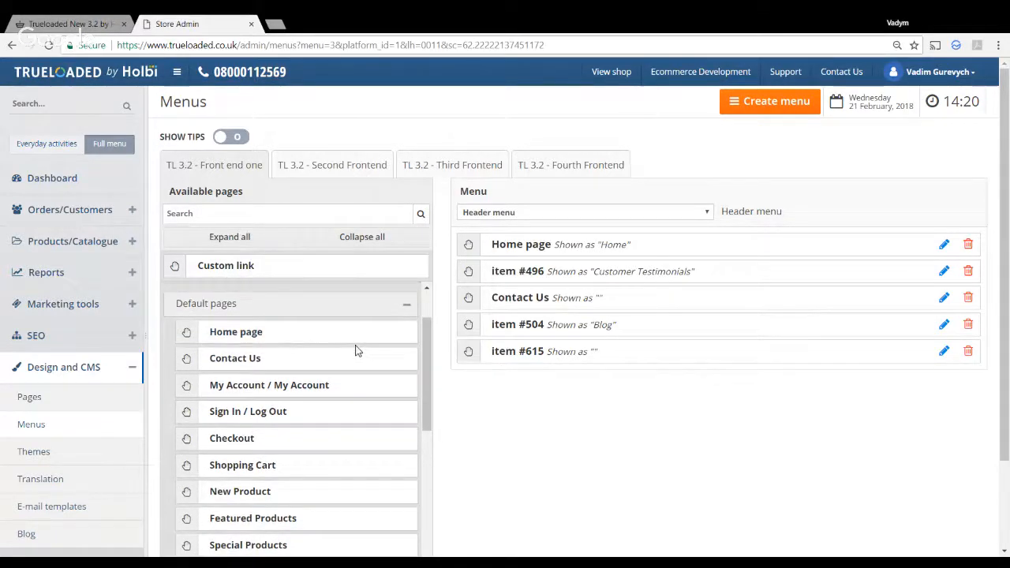
scroll(356, 351, "down", 1)
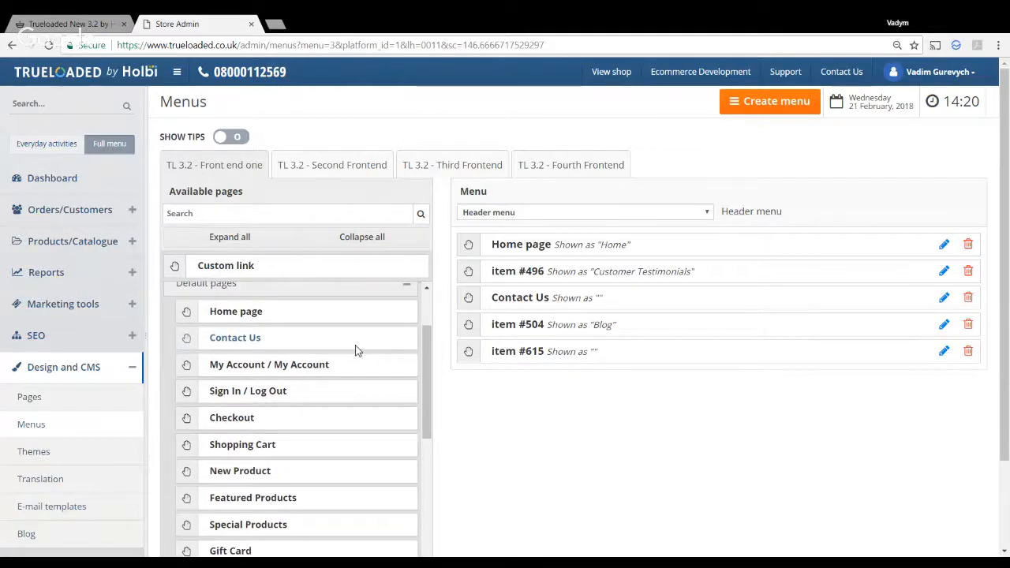
scroll(355, 350, "down", 1)
scroll(355, 350, "down", 5)
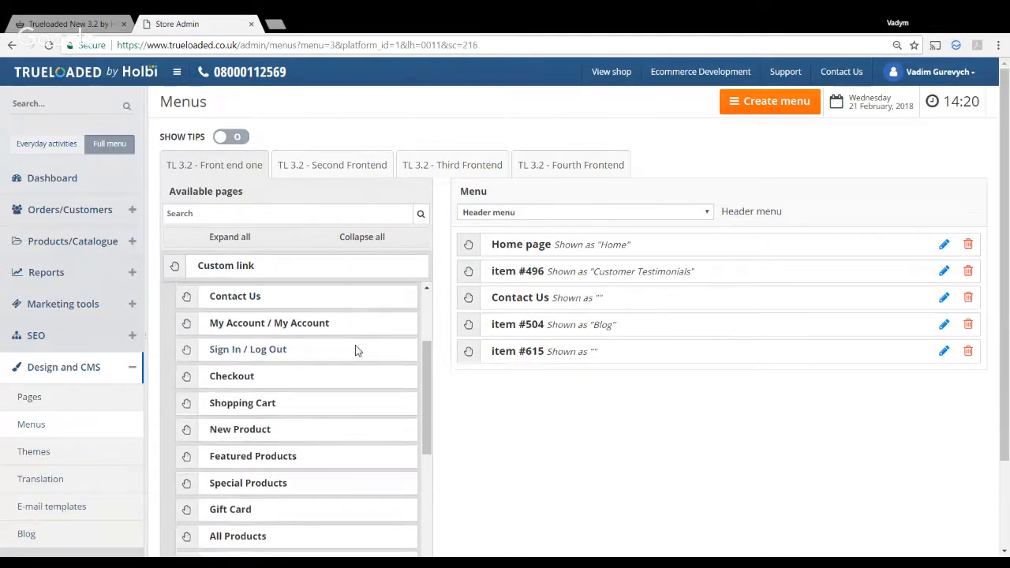
scroll(355, 350, "down", 2)
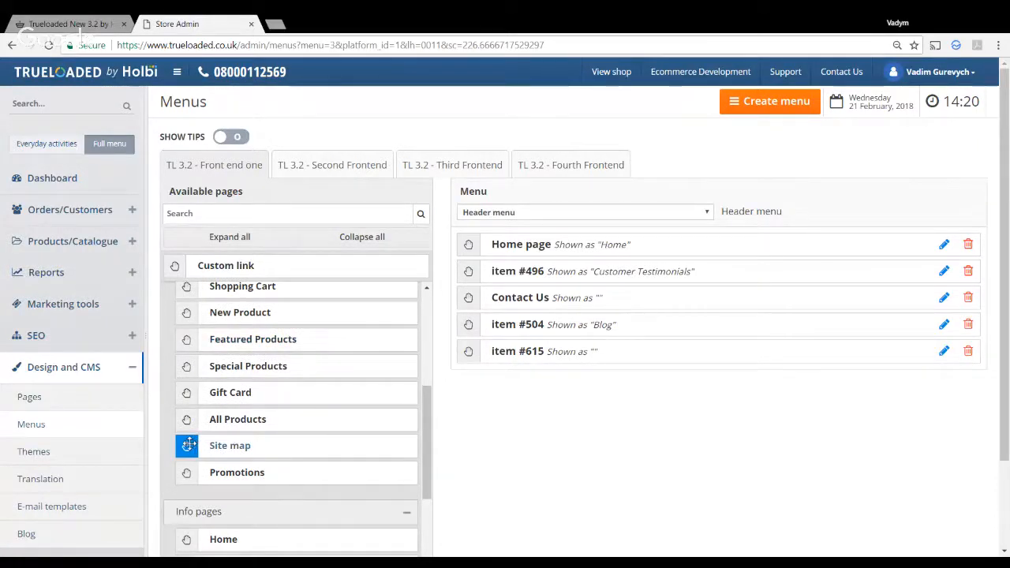
left_click_drag(188, 445, 471, 379)
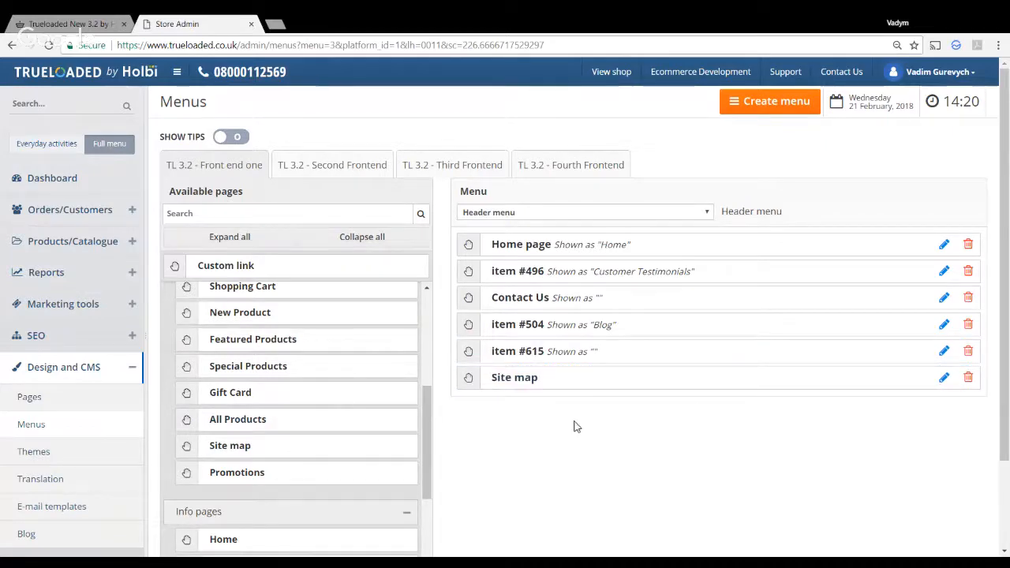
scroll(573, 424, "down", 2)
left_click(967, 490)
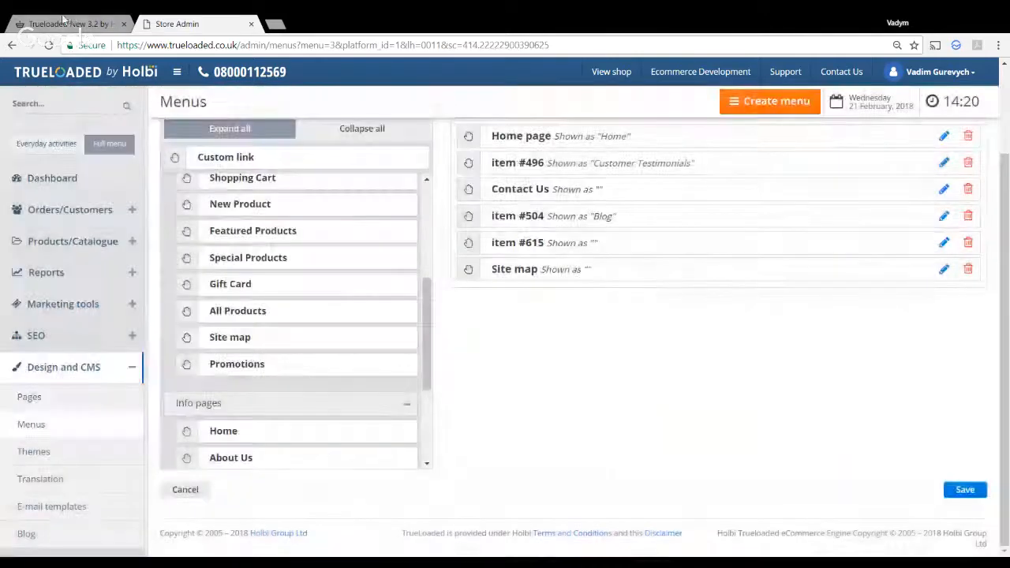
left_click(70, 23)
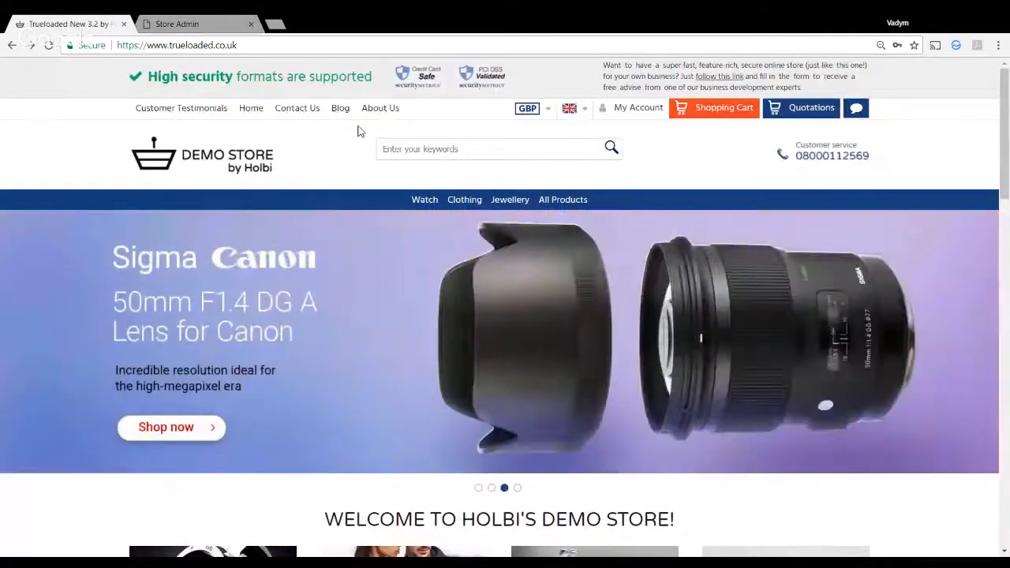
key("F5")
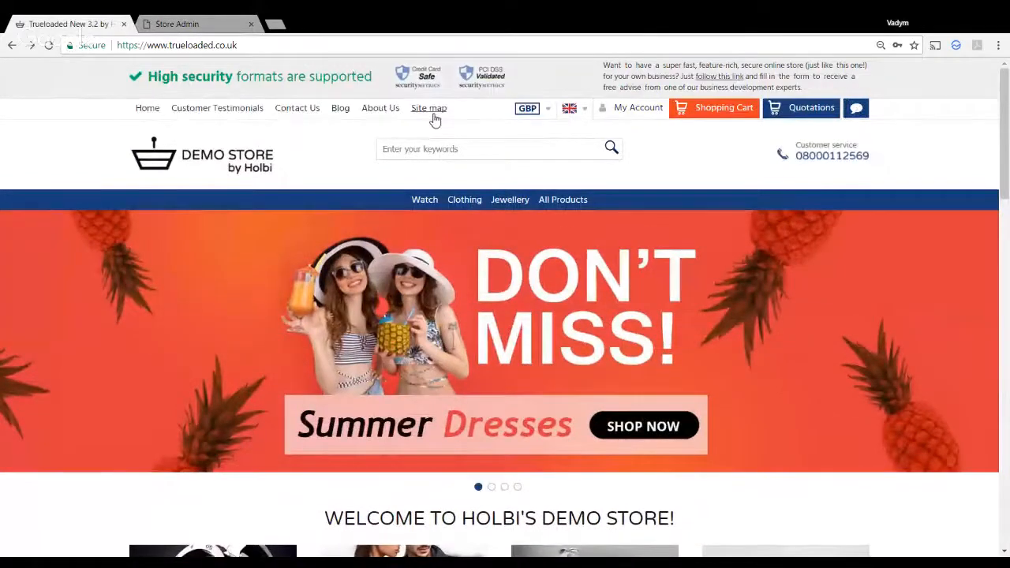
In Store Admin, add the About Us info page below Site map, save the Header menu, and reload the storefront.
left_click(175, 25)
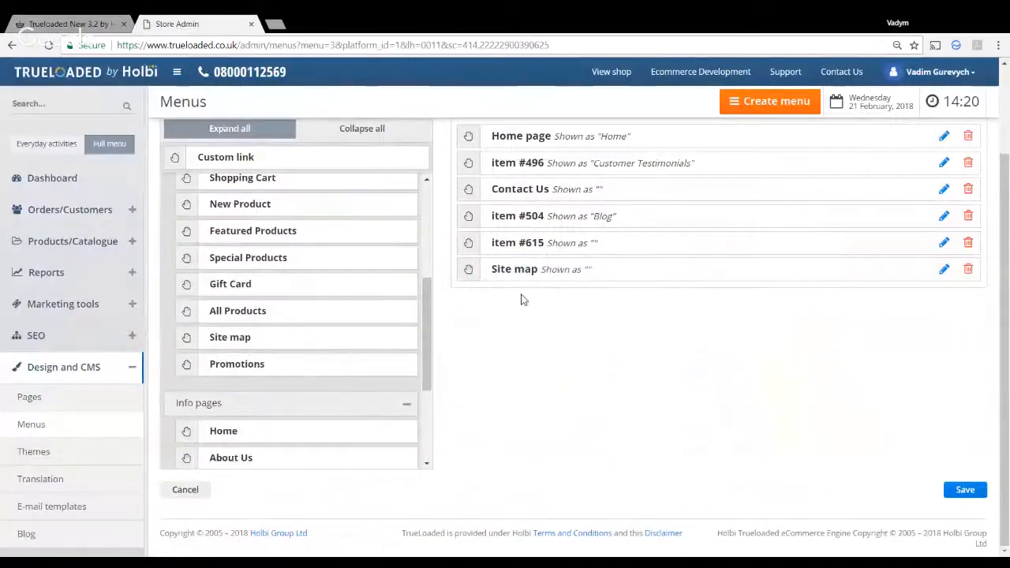
scroll(521, 299, "up", 1)
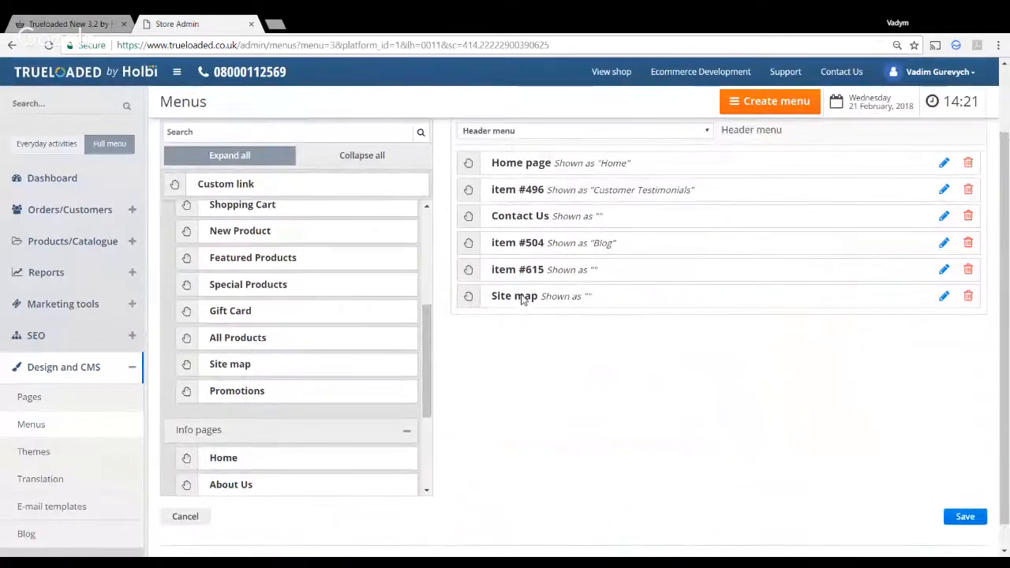
scroll(521, 299, "up", 1)
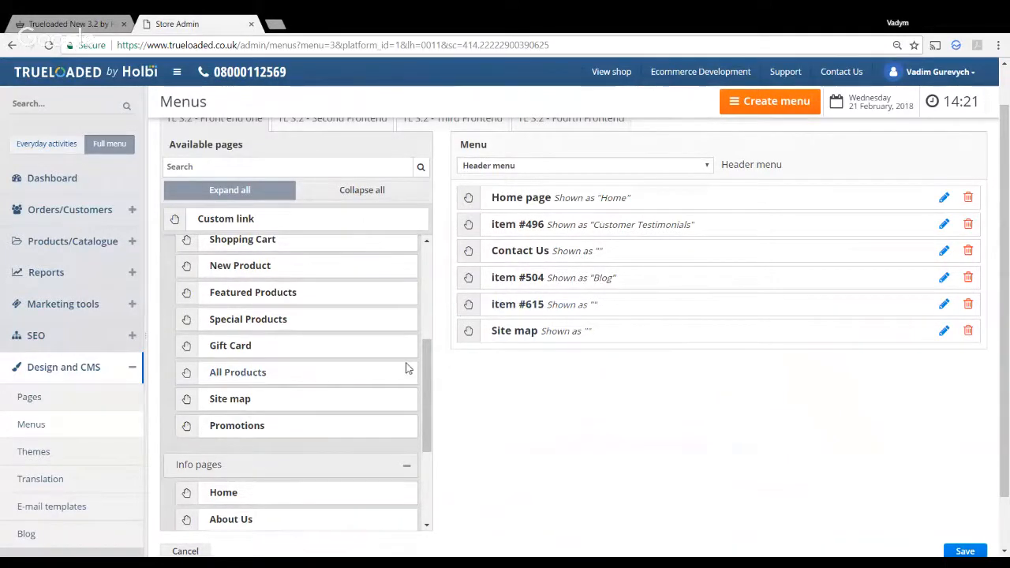
scroll(354, 370, "down", 3)
scroll(355, 368, "down", 2)
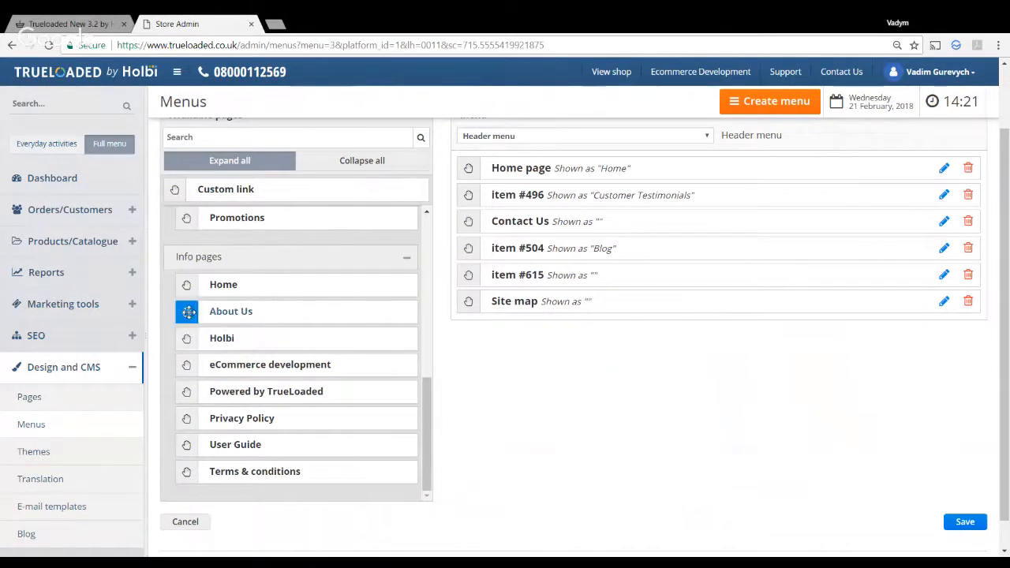
left_click_drag(186, 311, 469, 328)
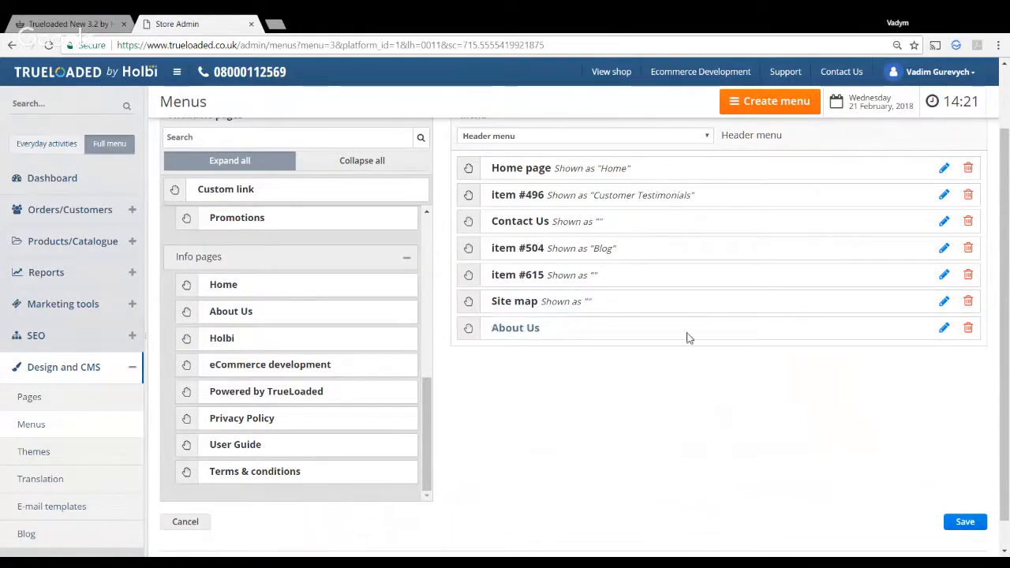
left_click(965, 523)
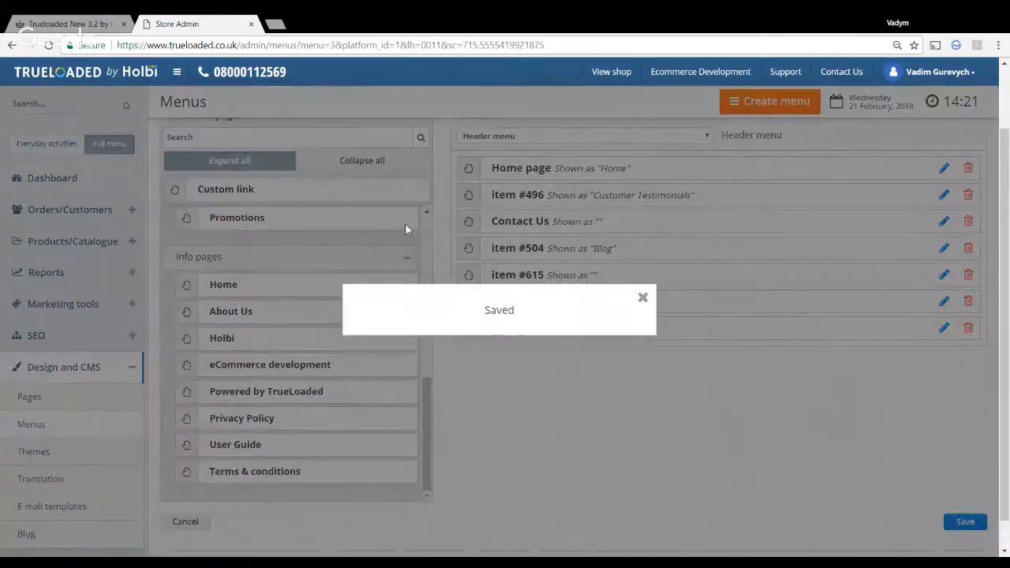
left_click(54, 24)
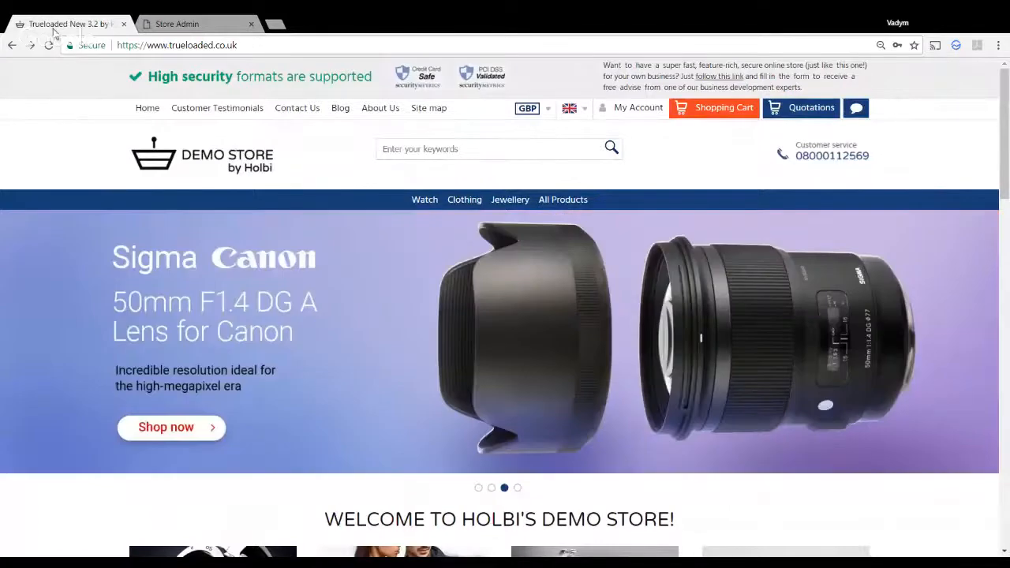
key("F5")
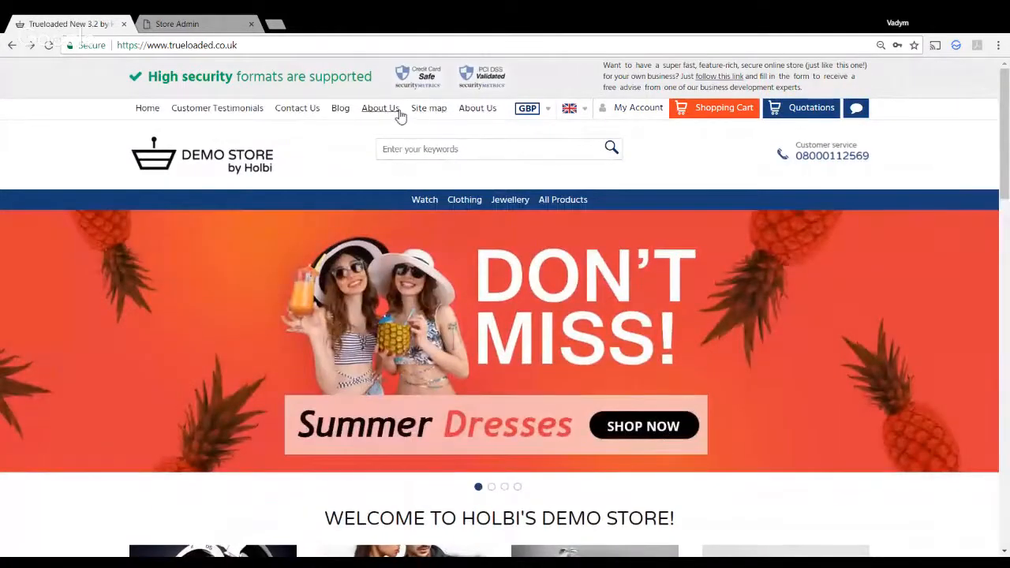
In Store Admin, insert a custom link above Site map in the Header menu, and delete Site map and the item below it.
left_click(185, 24)
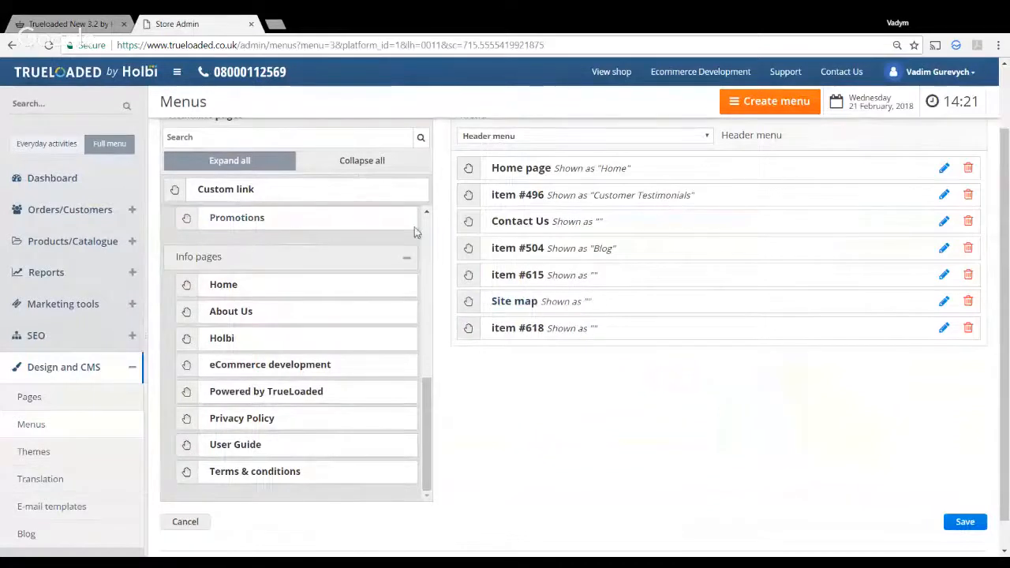
left_click(409, 269)
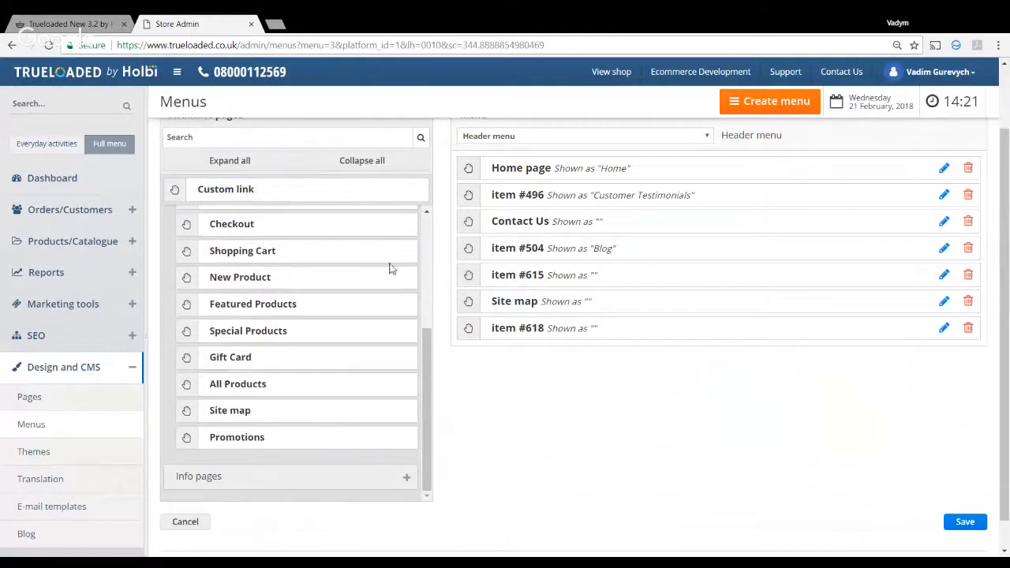
left_click_drag(176, 191, 477, 307)
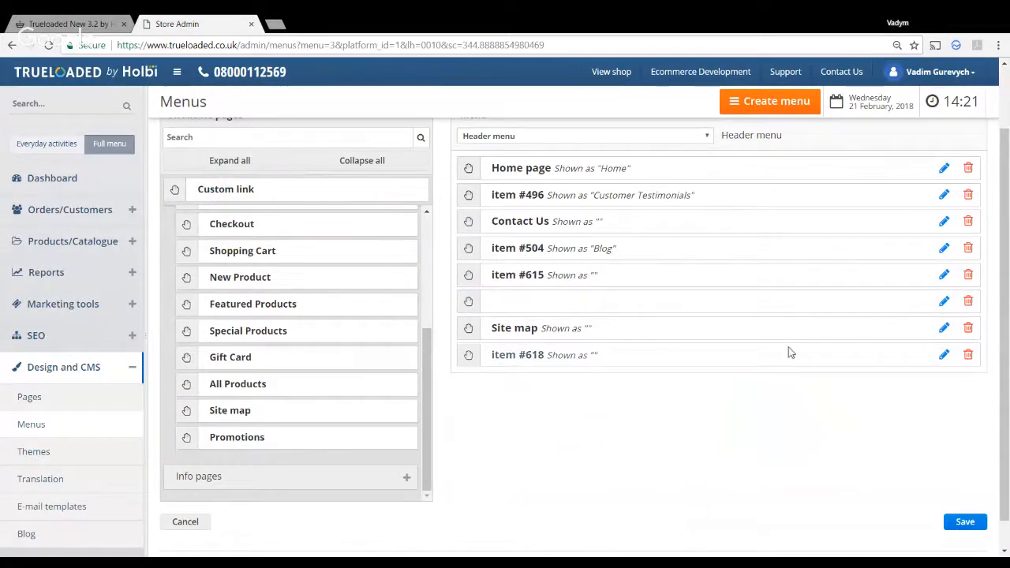
left_click(969, 330)
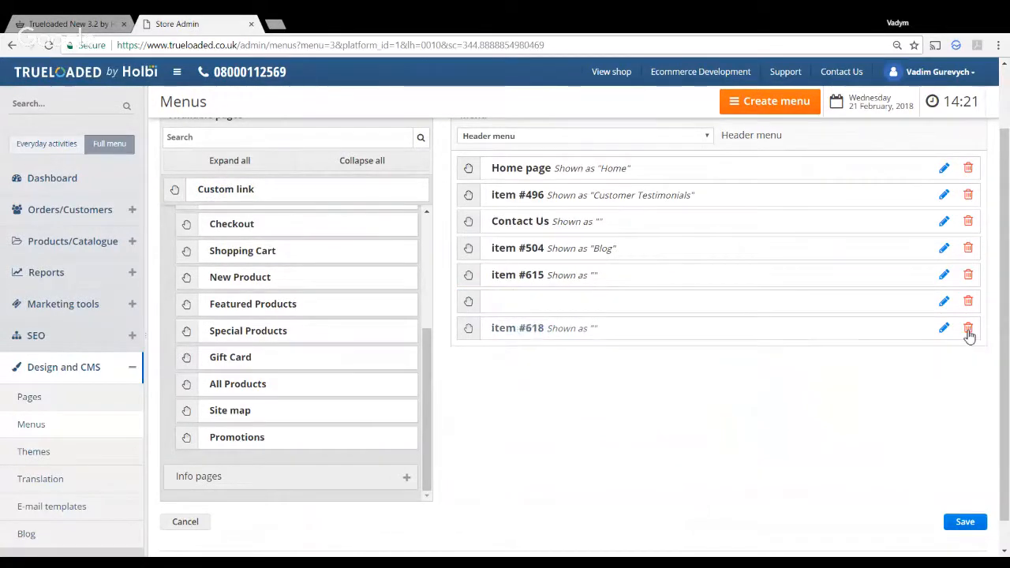
left_click(968, 330)
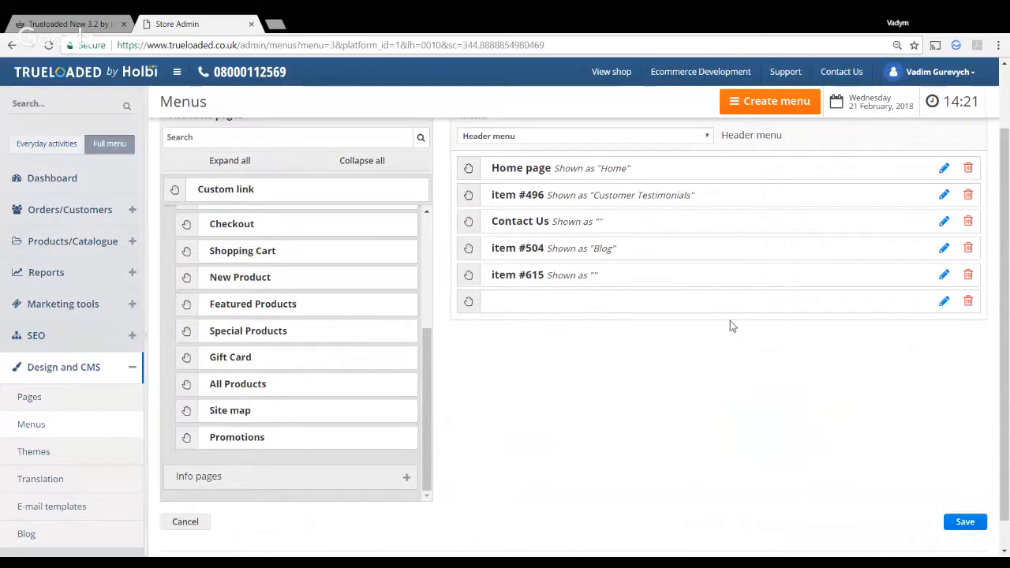
left_click(944, 302)
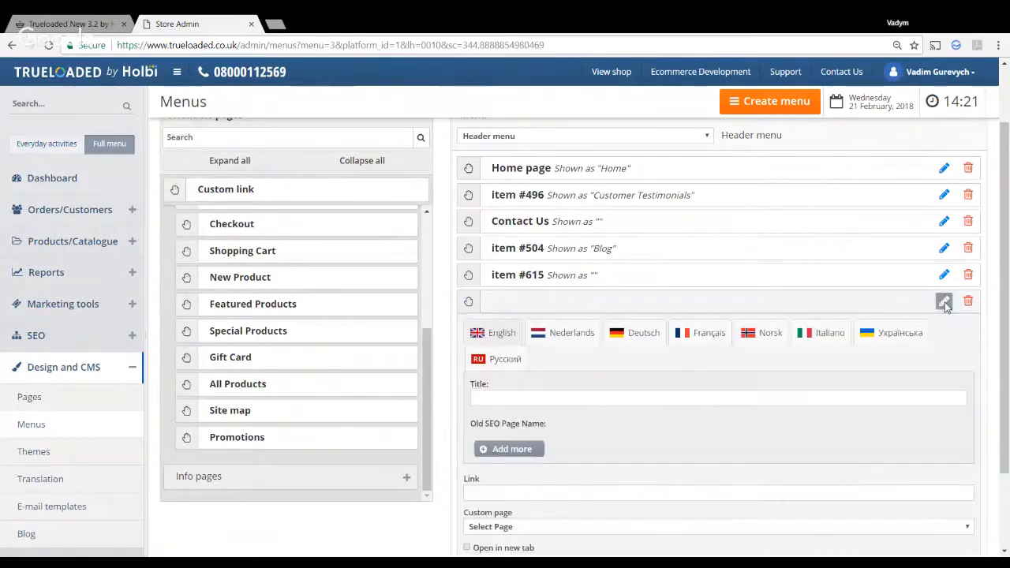
left_click(505, 399)
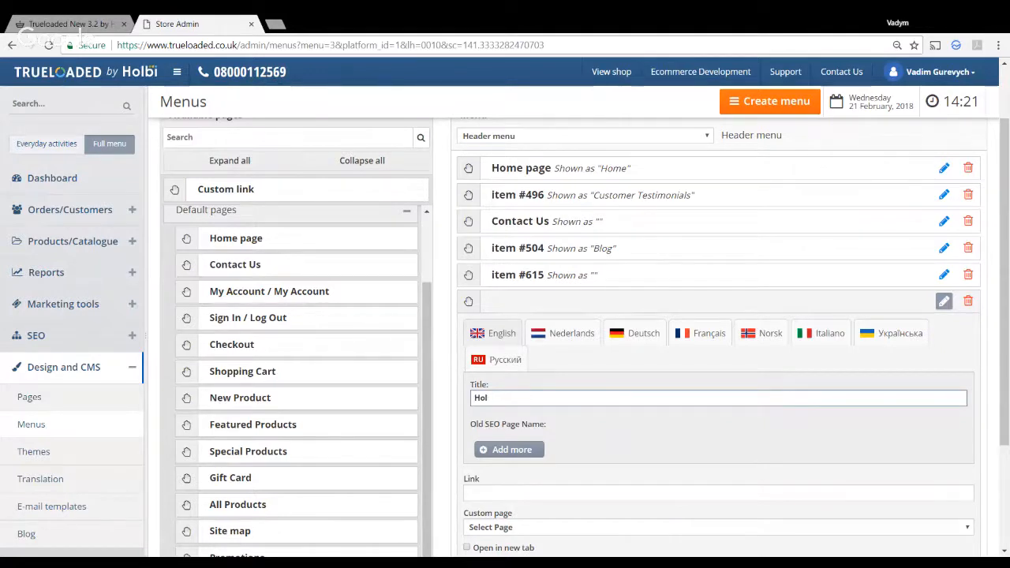
scroll(499, 420, "down", 2)
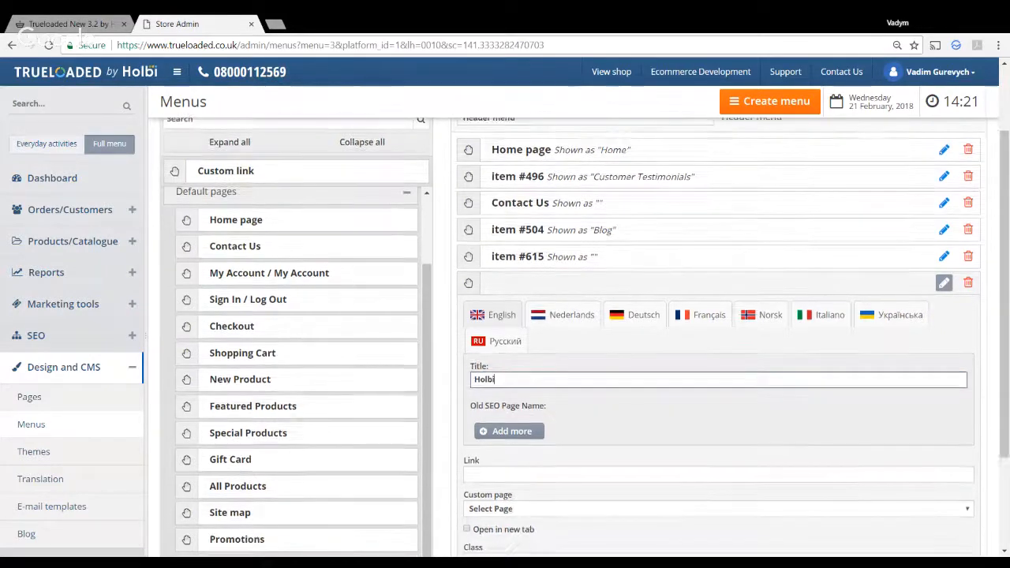
left_click(499, 410)
type("http")
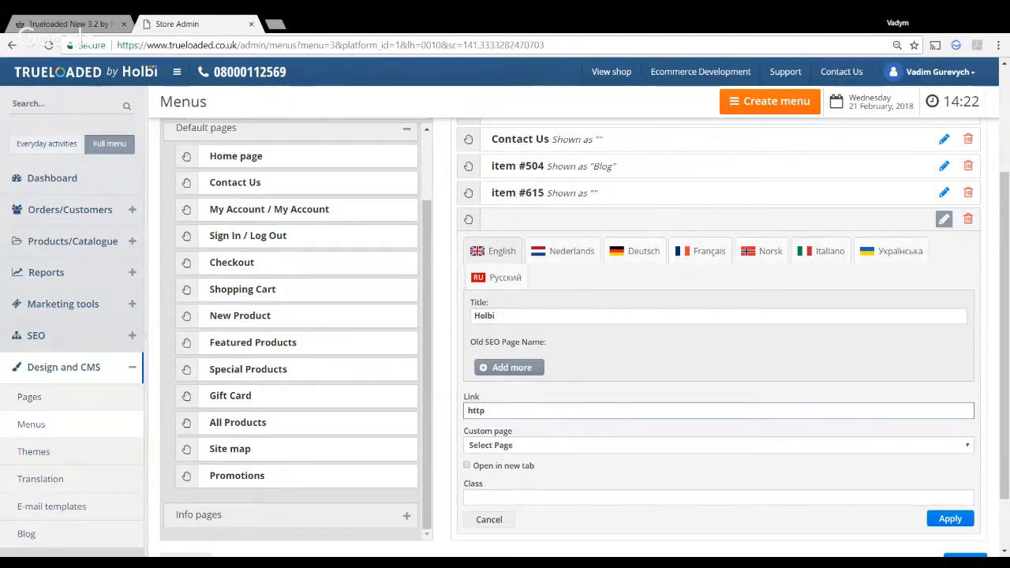
type("s://www.holbi")
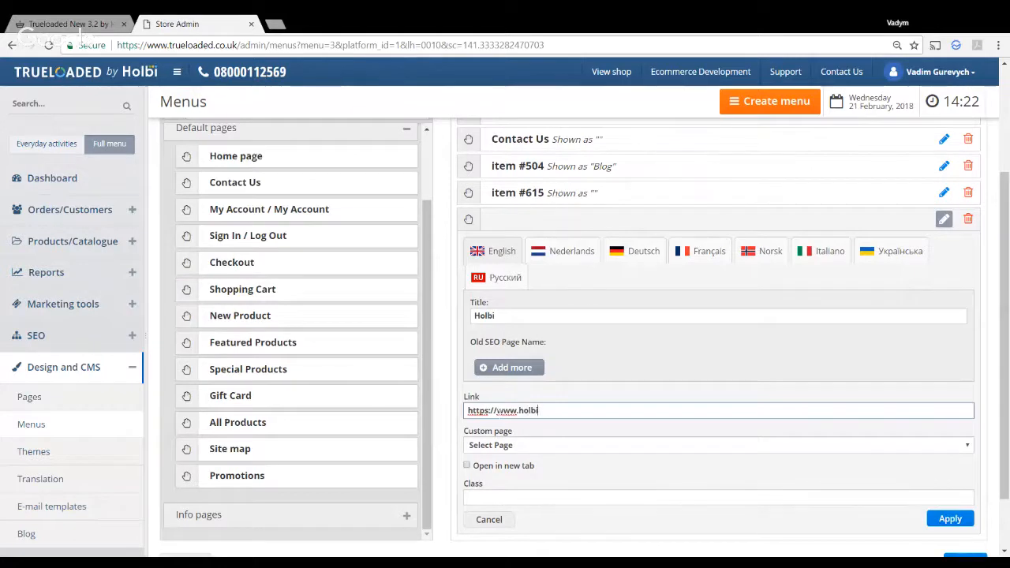
type(".co.uk")
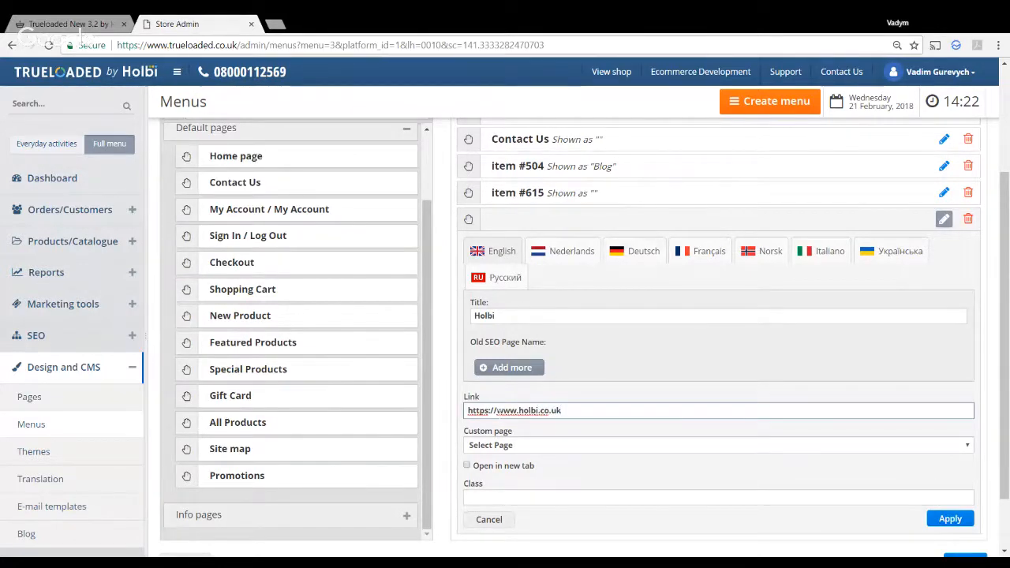
scroll(498, 421, "down", 2)
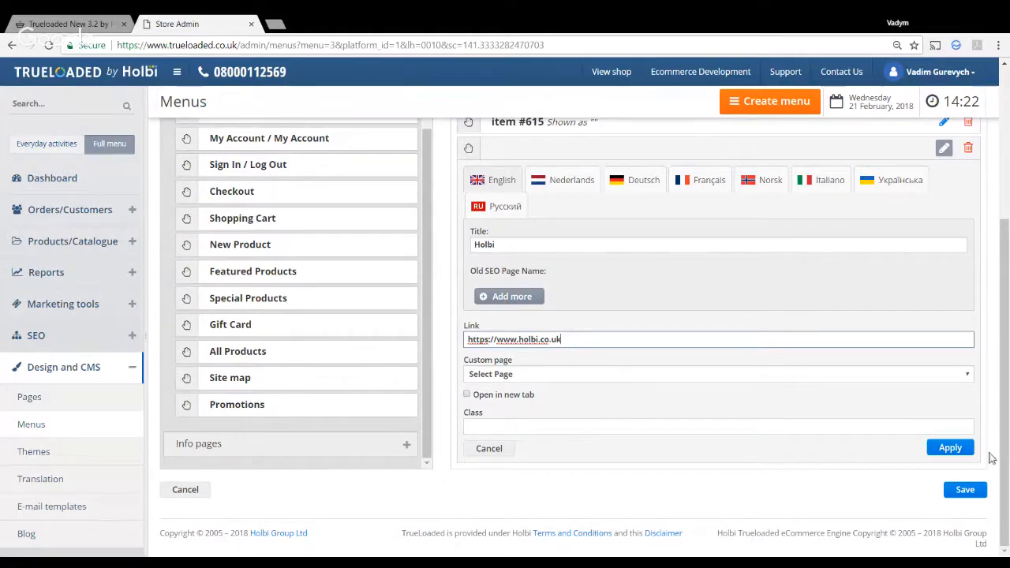
left_click(718, 426)
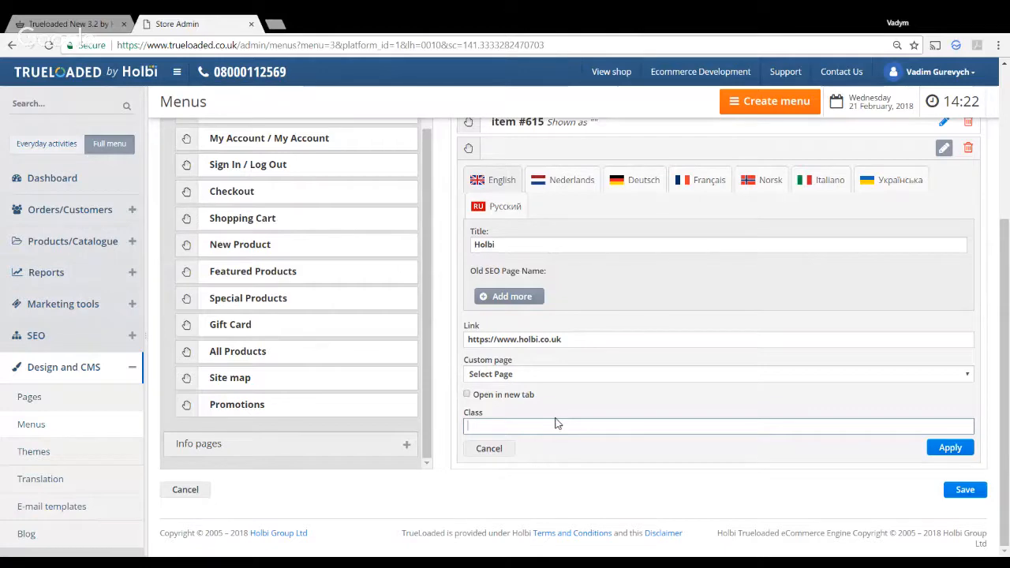
left_click(963, 448)
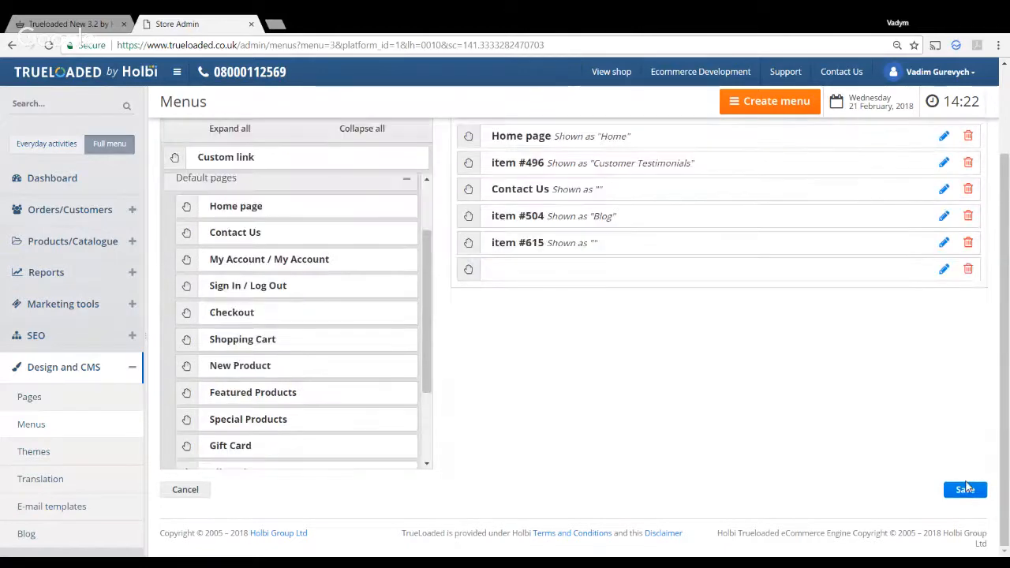
Save the Header menu, test the Holbi link in the storefront header, and return to the store's home page.
left_click(965, 489)
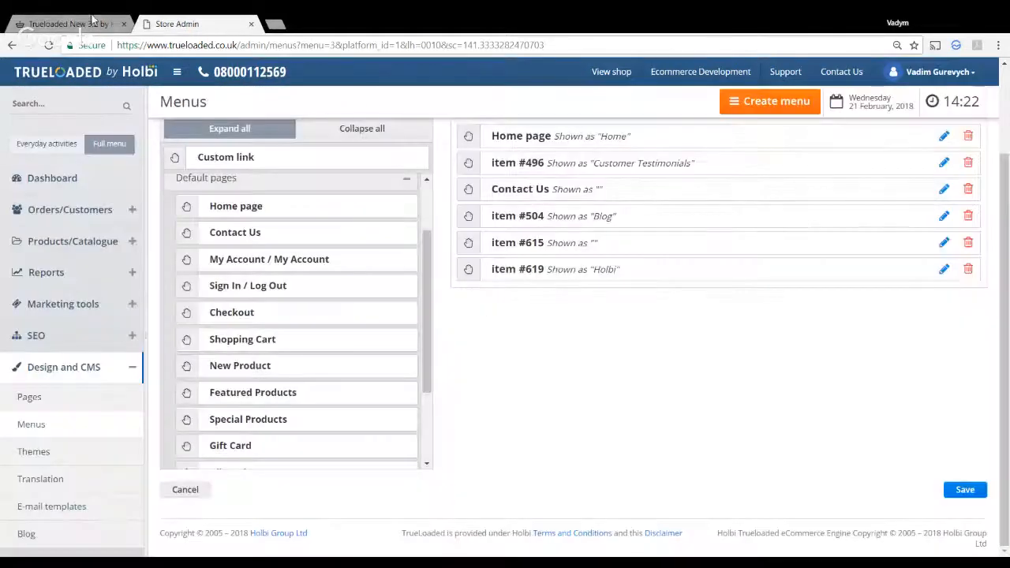
left_click(88, 21)
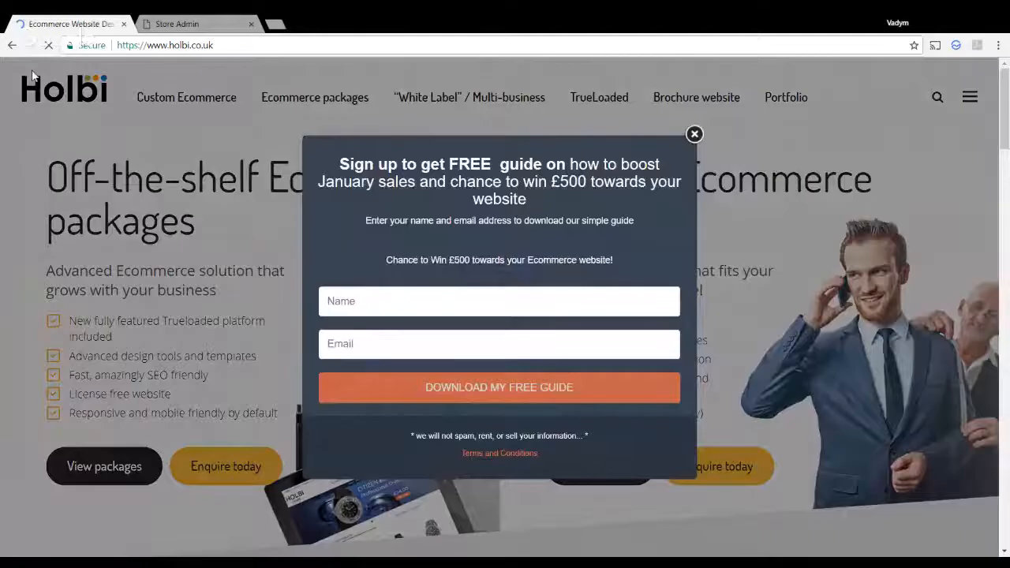
left_click(13, 46)
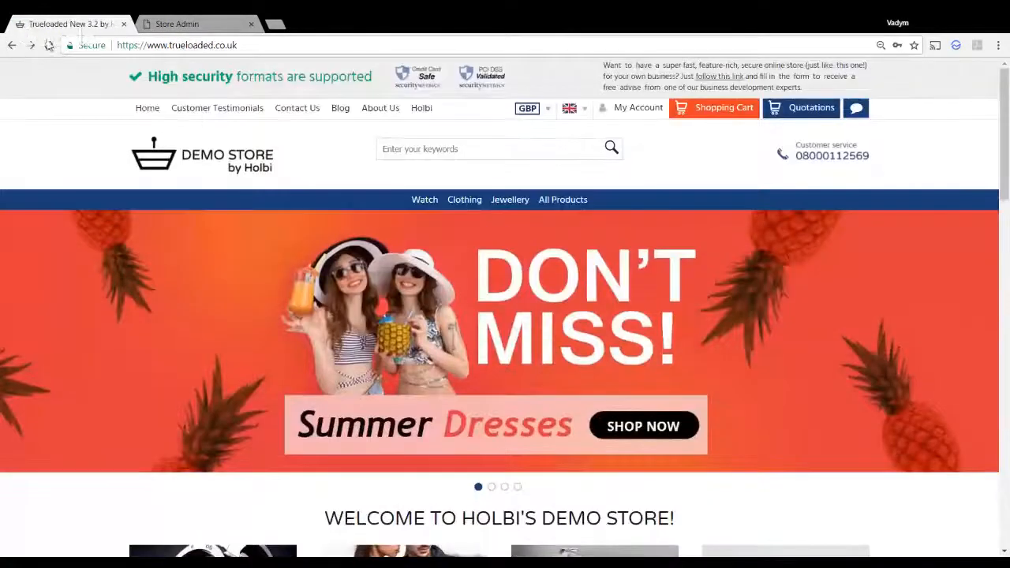
In Store Admin, open the desktop view of Theme 1 for customization.
left_click(175, 24)
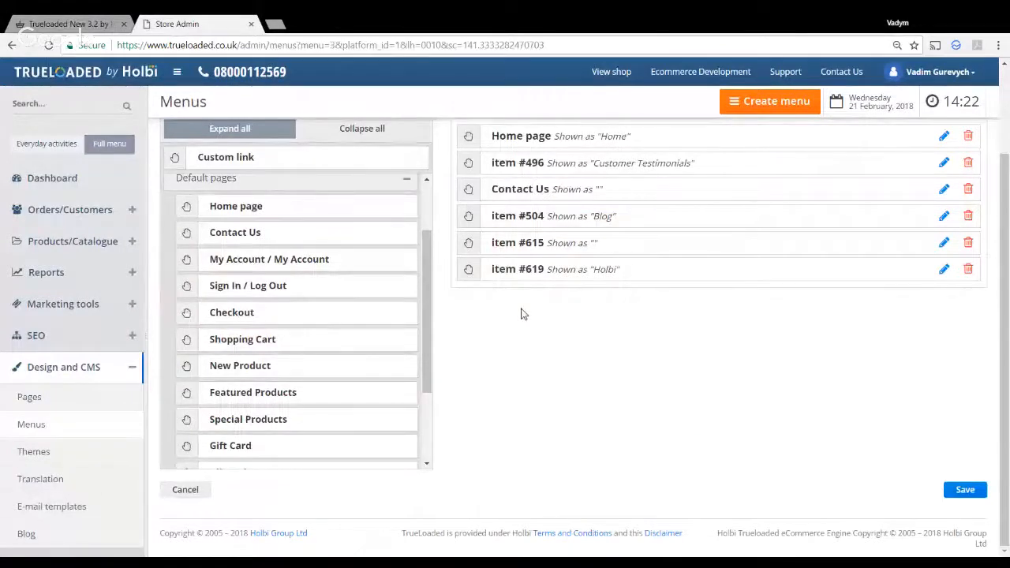
left_click(52, 452)
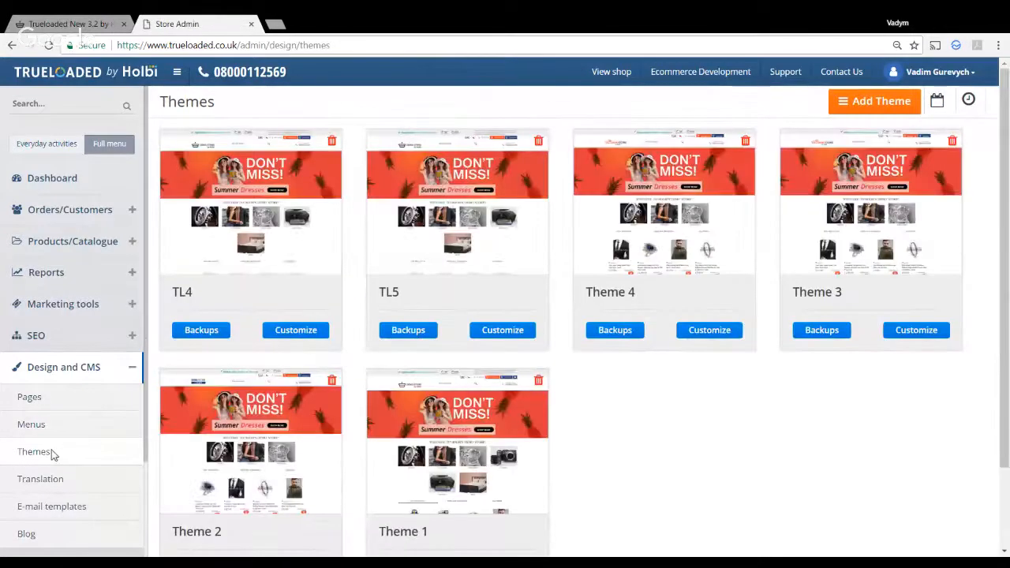
scroll(636, 368, "down", 3)
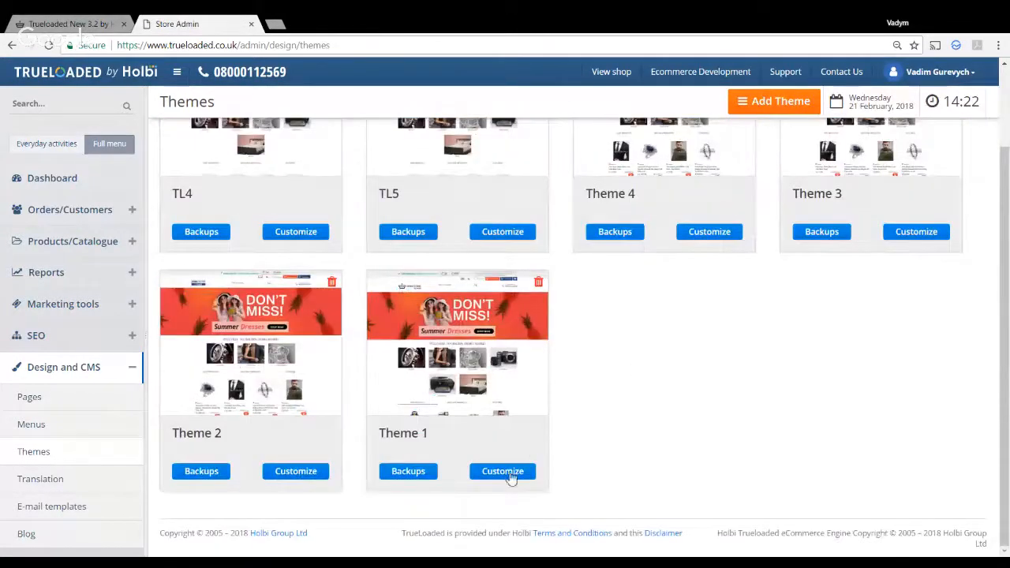
left_click(504, 471)
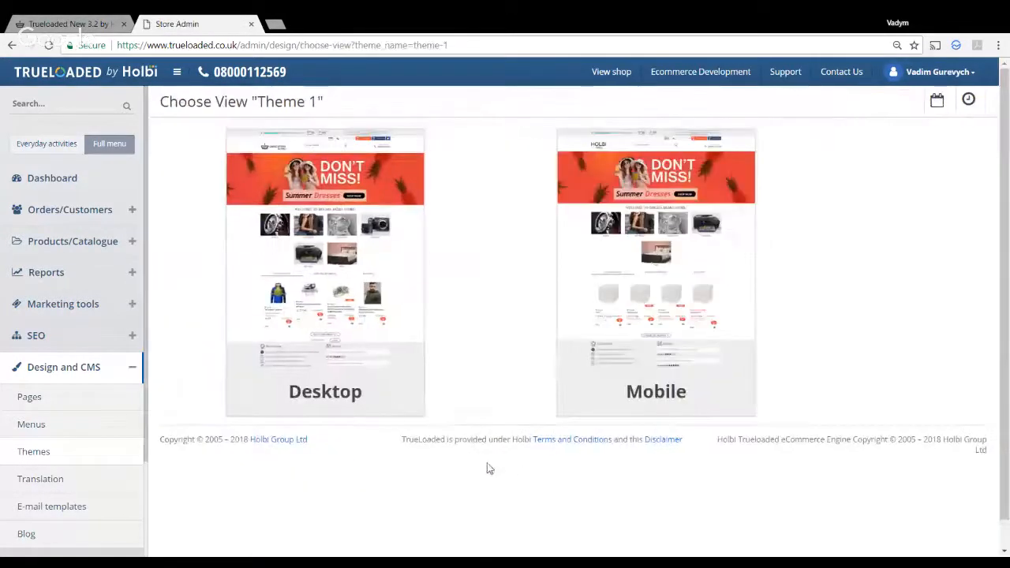
left_click(361, 322)
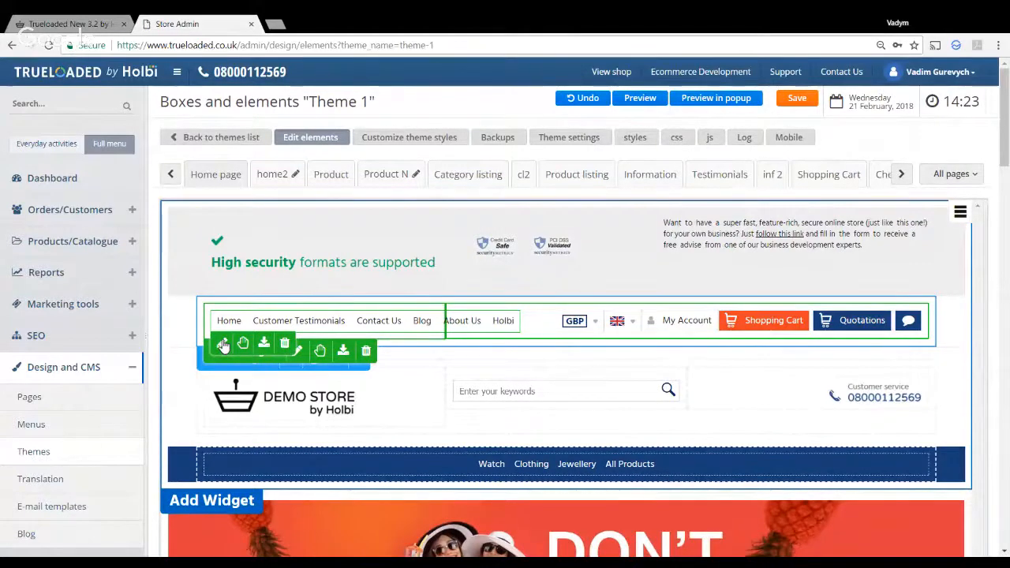
Examine the header menu widget's type, style and page visibility settings, and the category bar widget's menu type, closing both without saving.
left_click(223, 345)
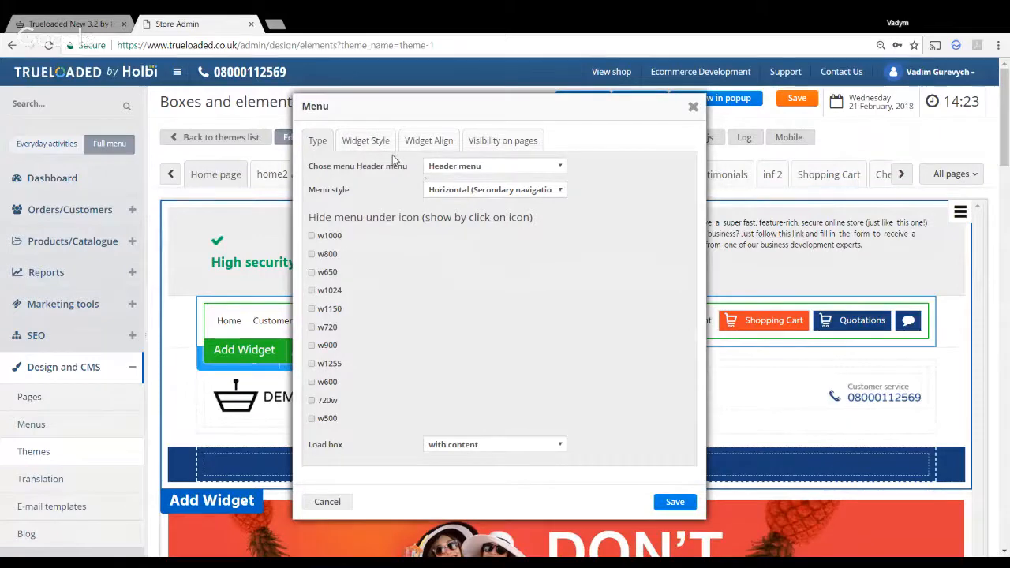
left_click(497, 172)
left_click(364, 148)
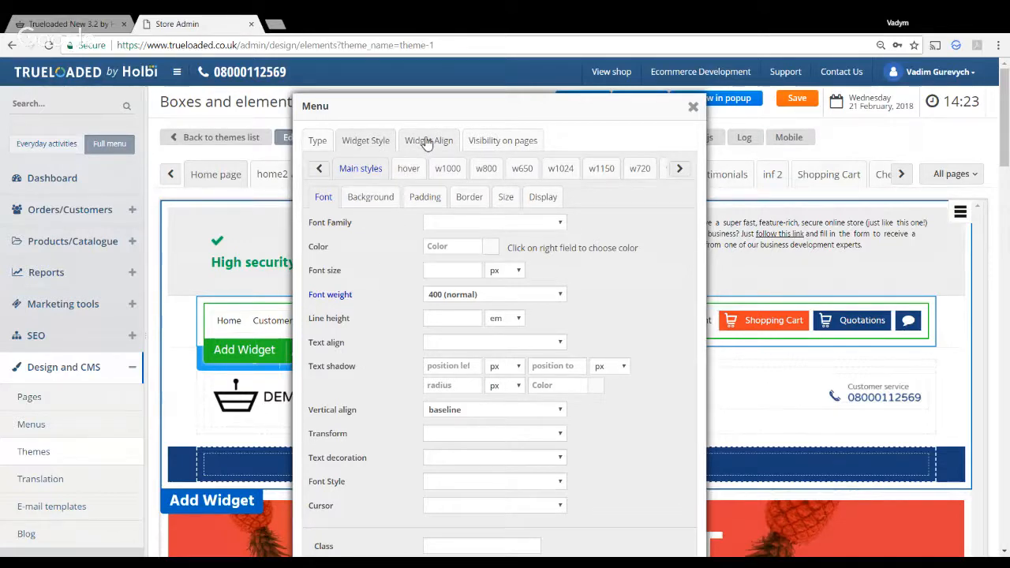
left_click(521, 142)
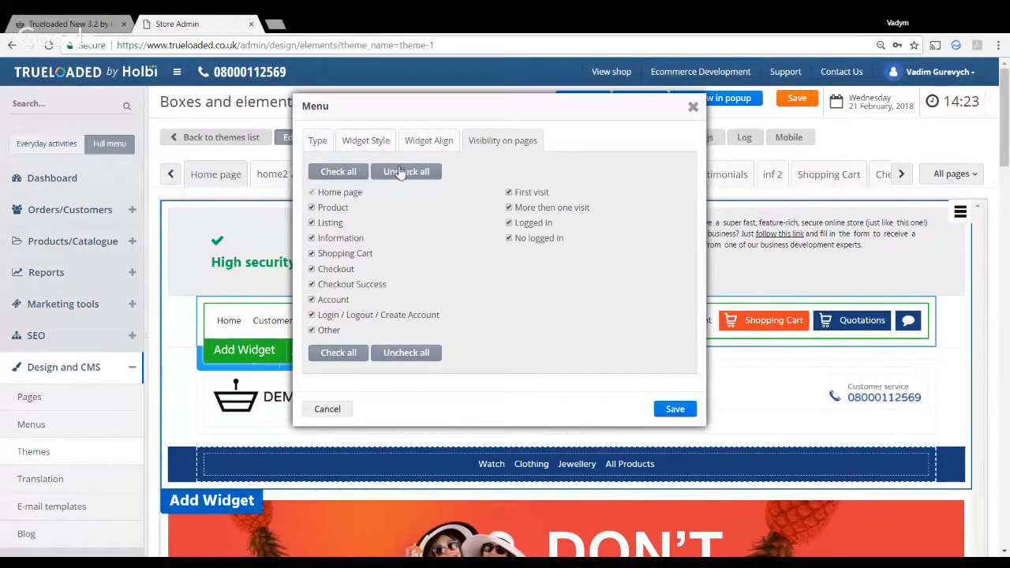
left_click(317, 142)
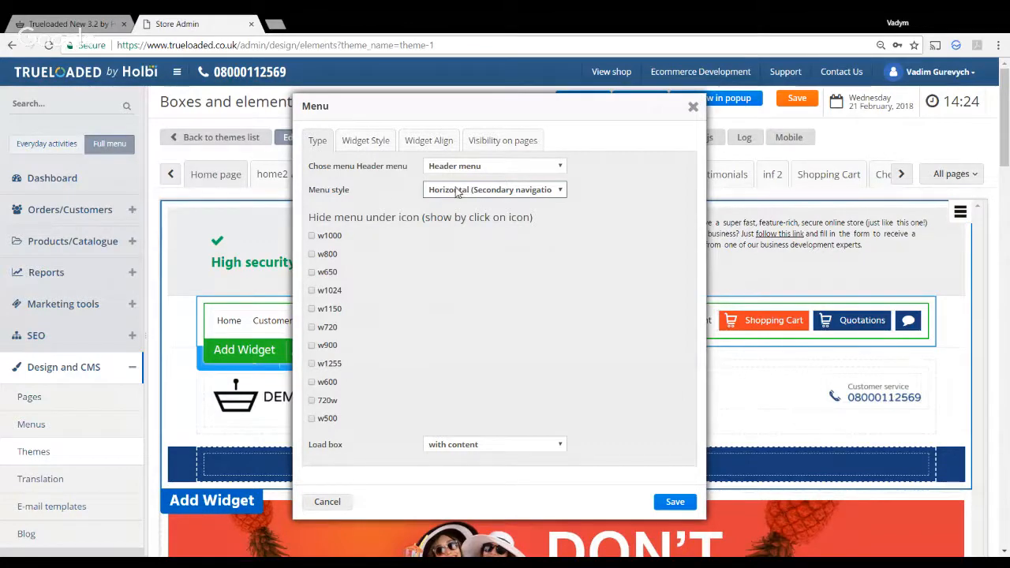
left_click(693, 106)
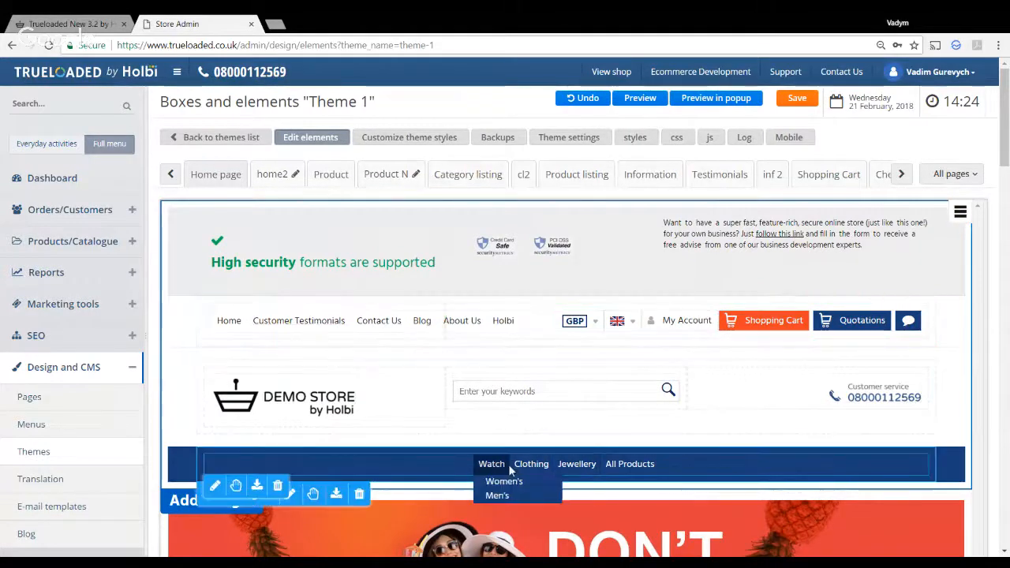
left_click(290, 493)
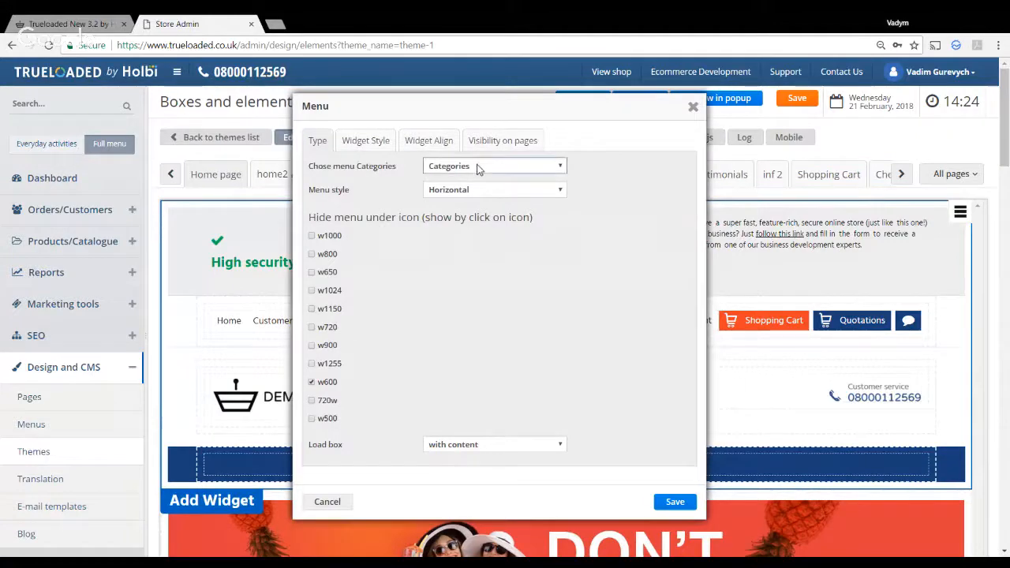
left_click(328, 501)
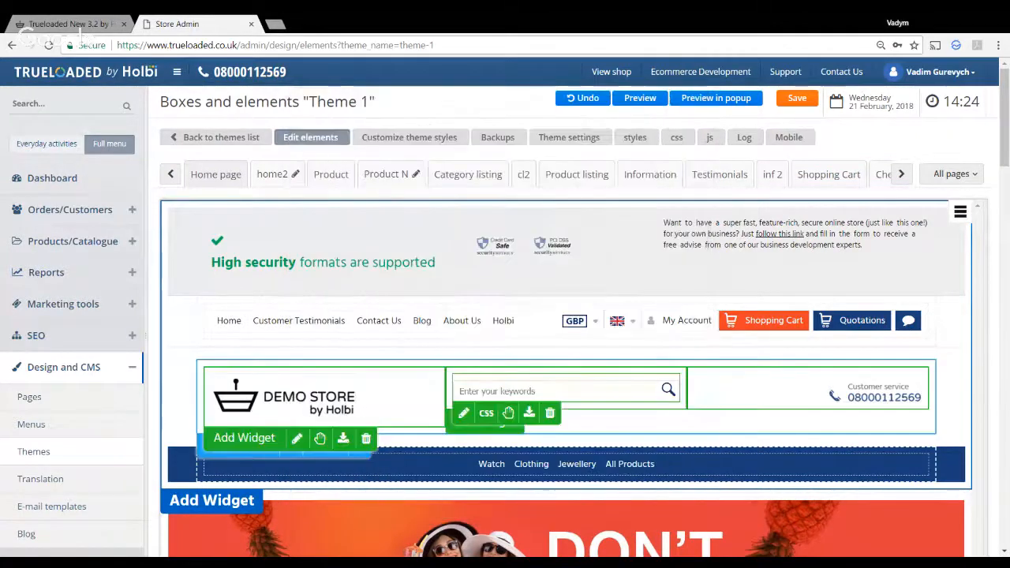
Assign Header menu to the menu widget under Account in the theme's footer, and save the widget.
scroll(542, 372, "down", 20)
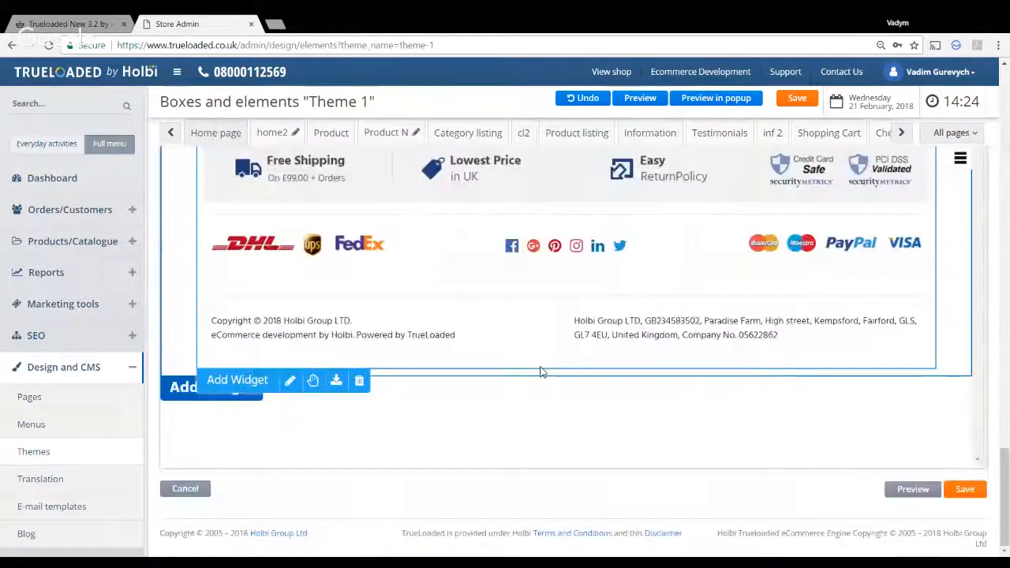
scroll(509, 319, "up", 2)
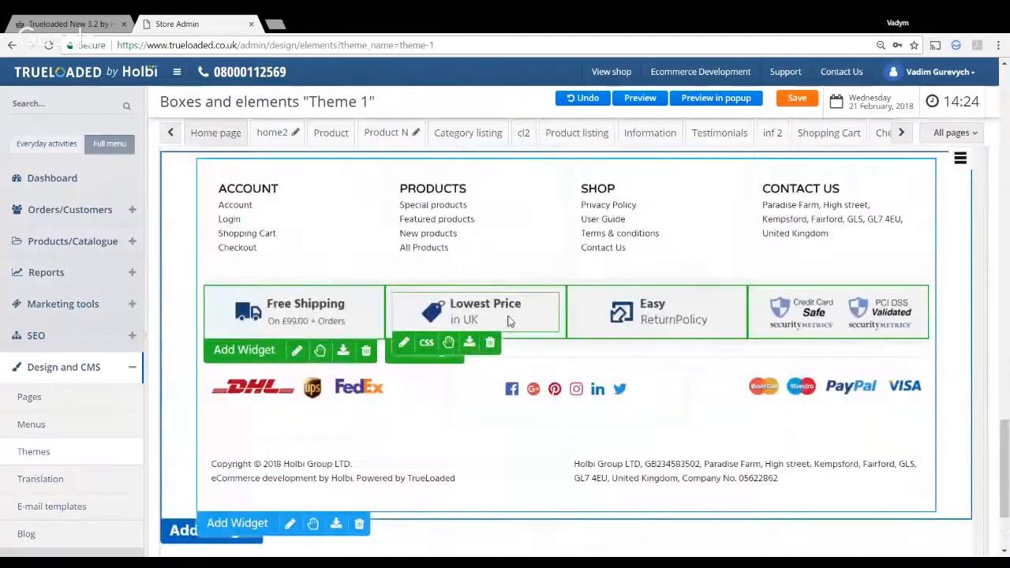
scroll(509, 319, "up", 1)
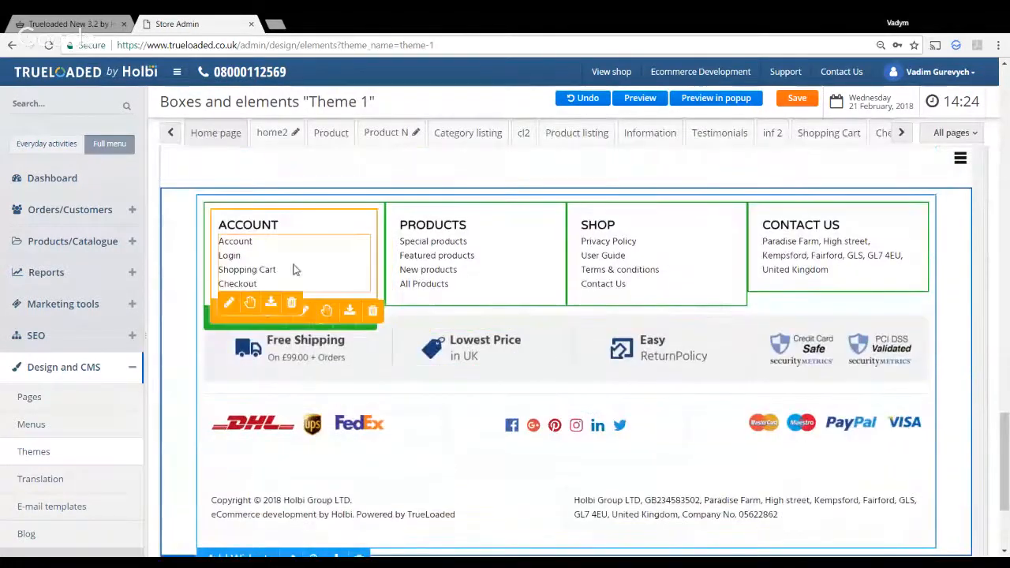
left_click(233, 311)
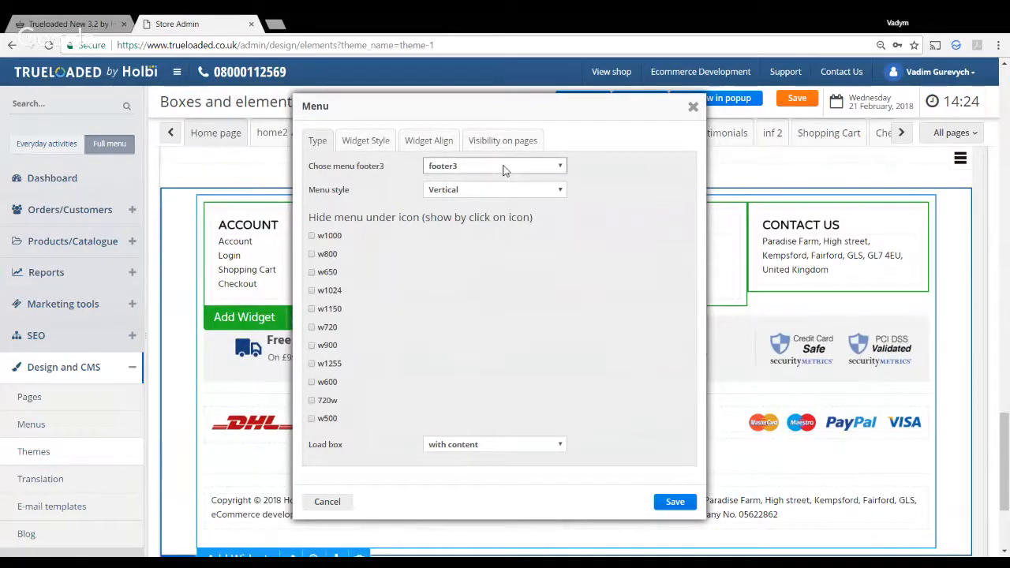
left_click(487, 229)
left_click(671, 505)
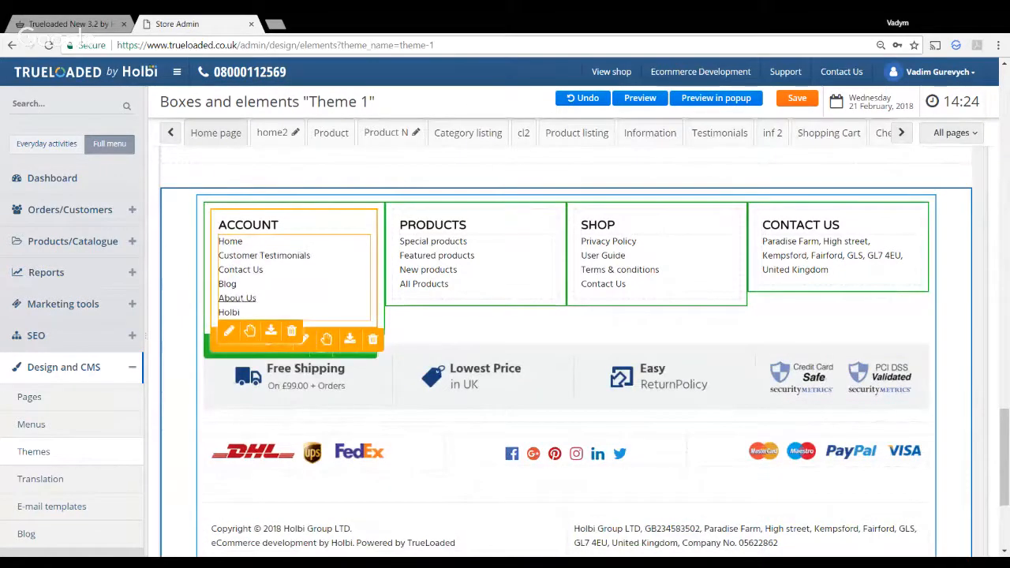
Switch the footer's Account menu widget back to the footer3 menu, and save the widget.
left_click(230, 332)
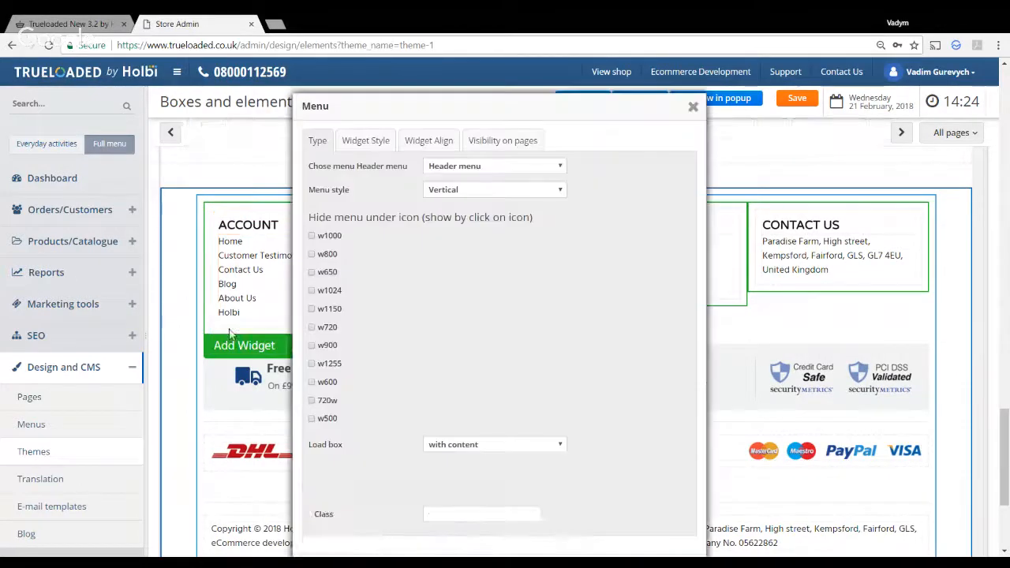
left_click(468, 172)
left_click(466, 396)
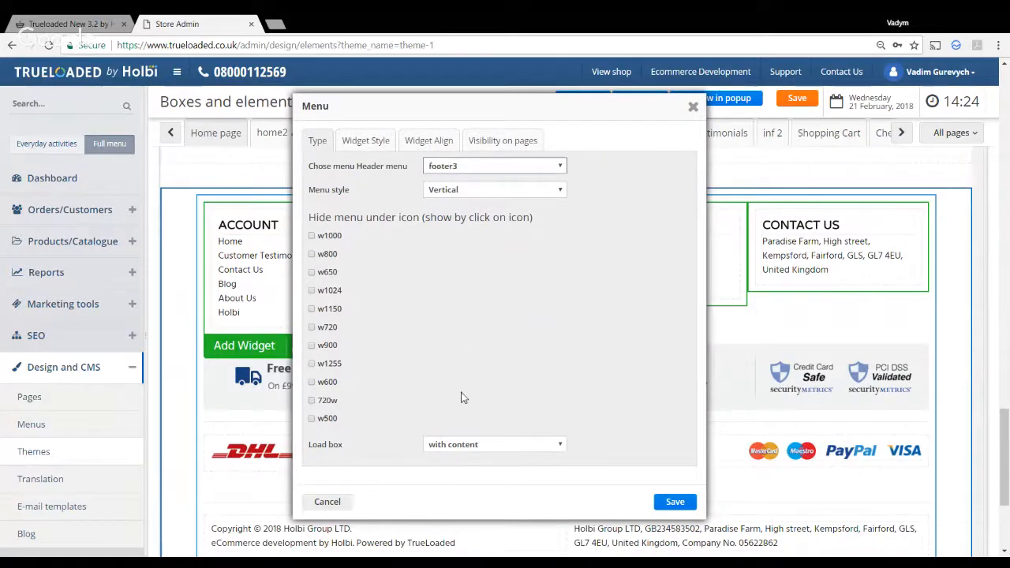
left_click(674, 503)
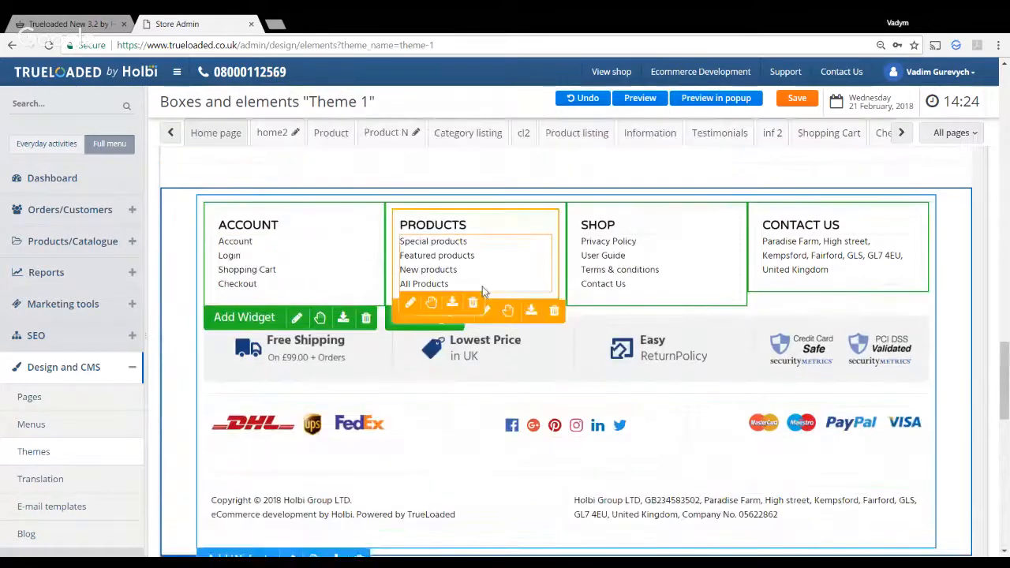